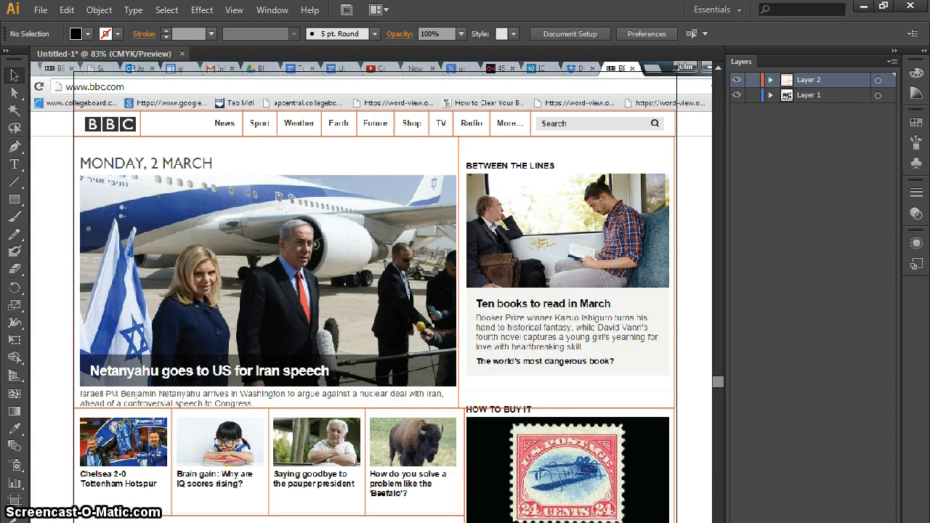
Switch from Illustrator to Microsoft Word 2010 with a new blank document
click(19, 522)
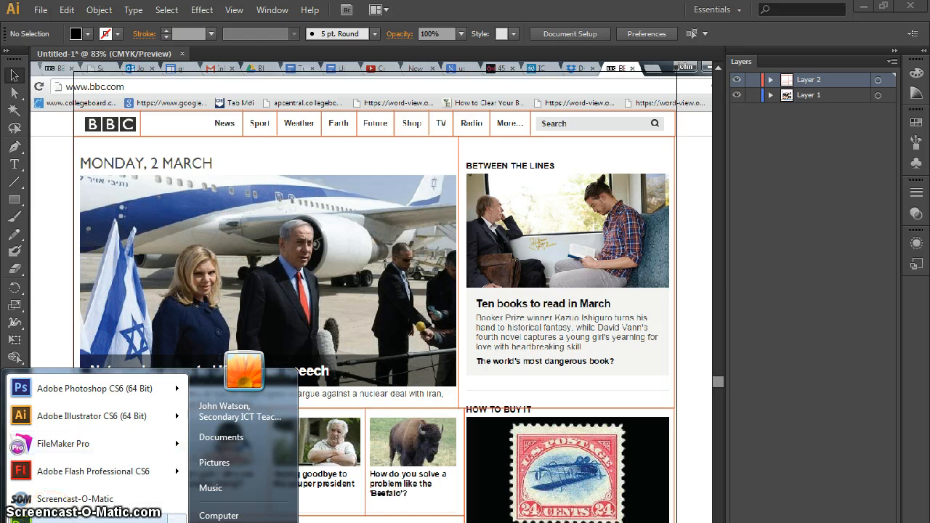
text(w)
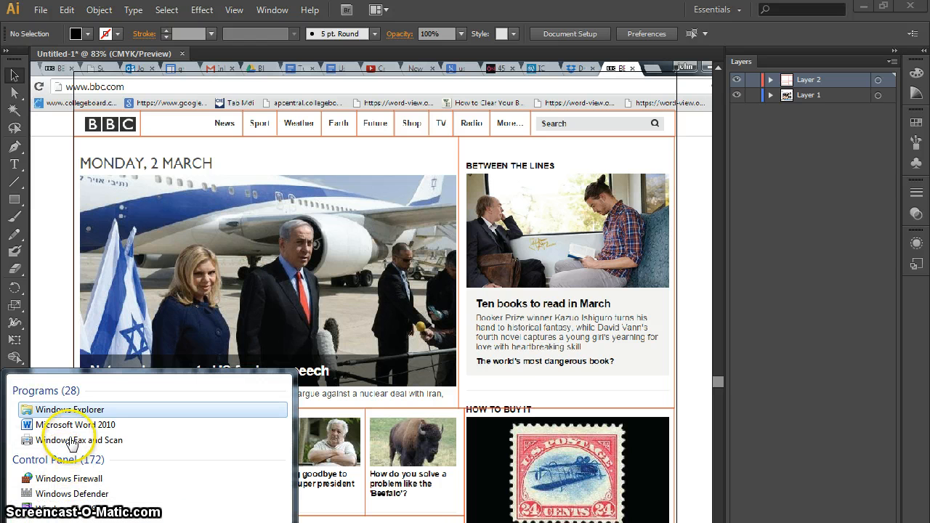
click(71, 422)
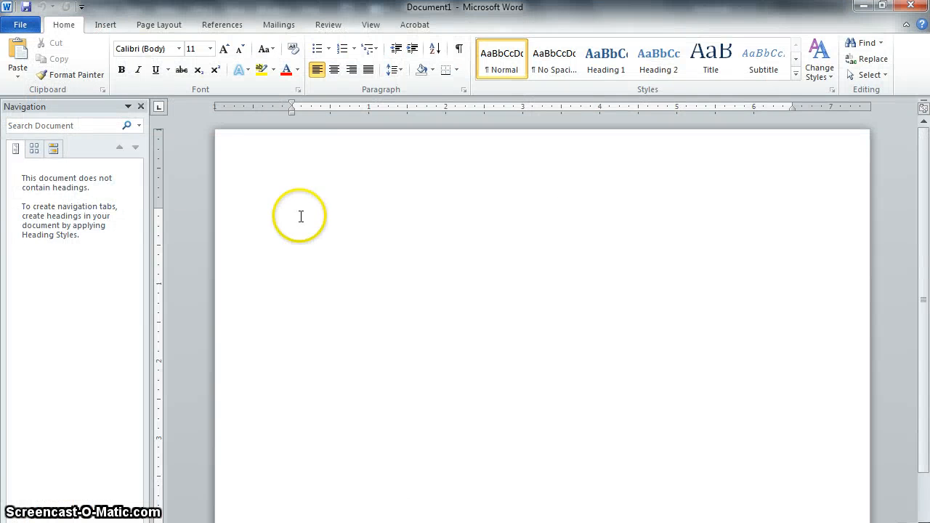
Insert a six-column table at the start of the blank document
click(104, 25)
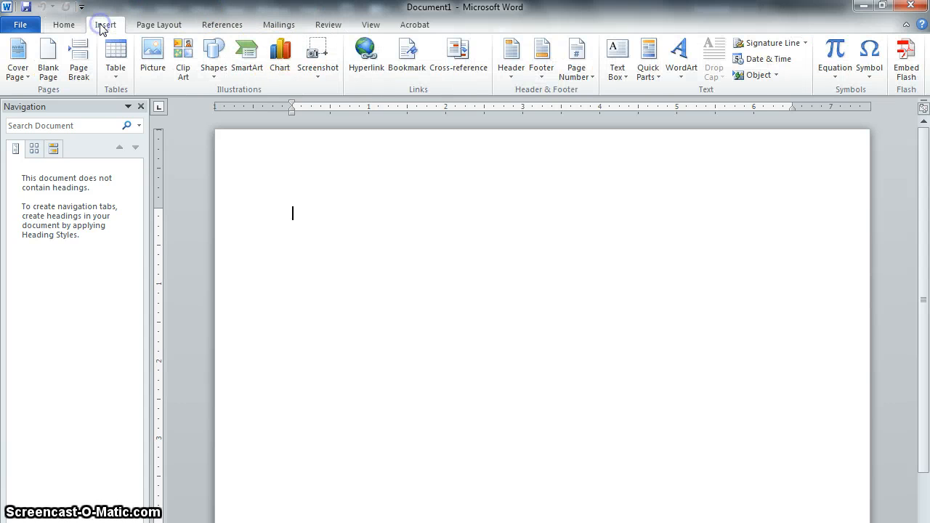
click(116, 65)
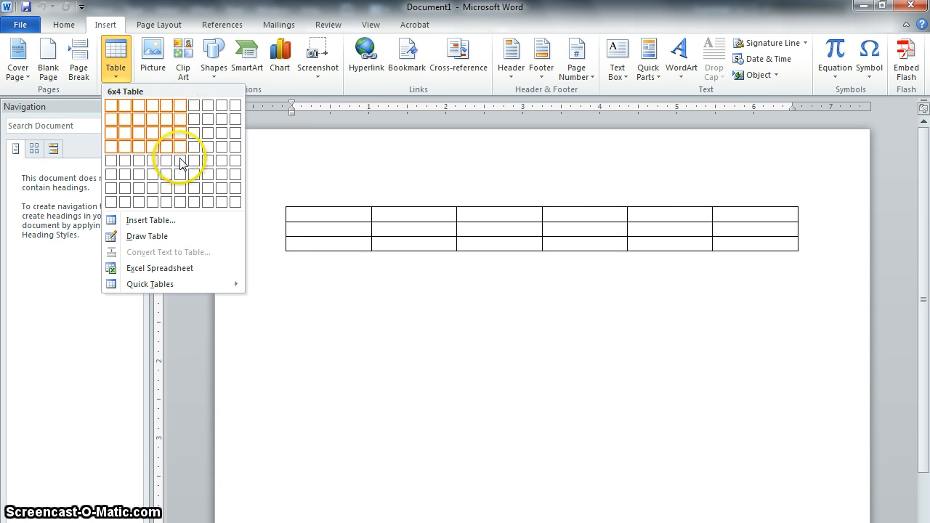
click(181, 191)
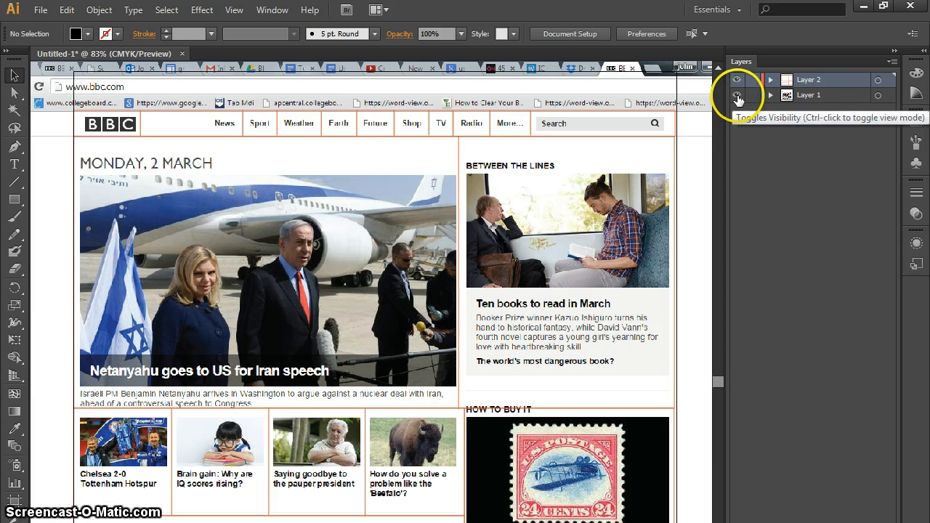
View the layout lines in Illustrator with Layer 1 temporarily hidden, and switch to the page layout sketch in Paint
click(737, 96)
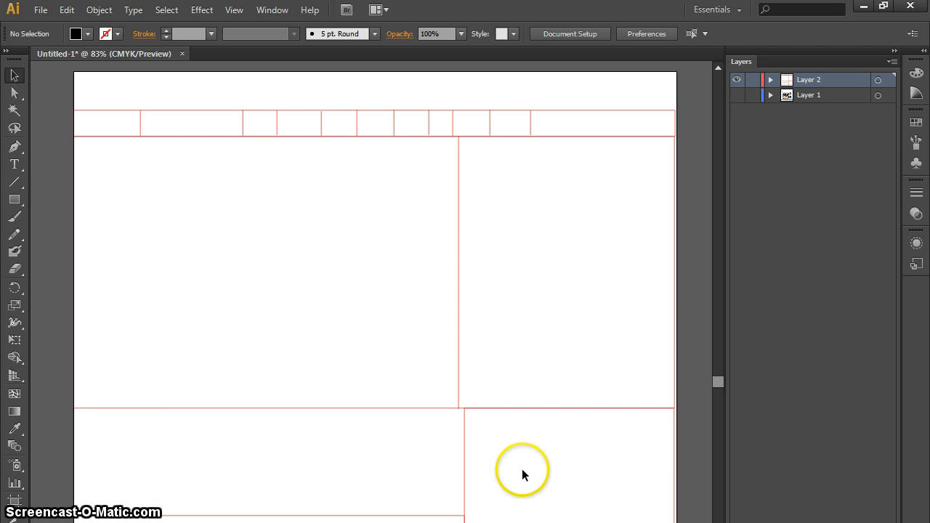
click(737, 96)
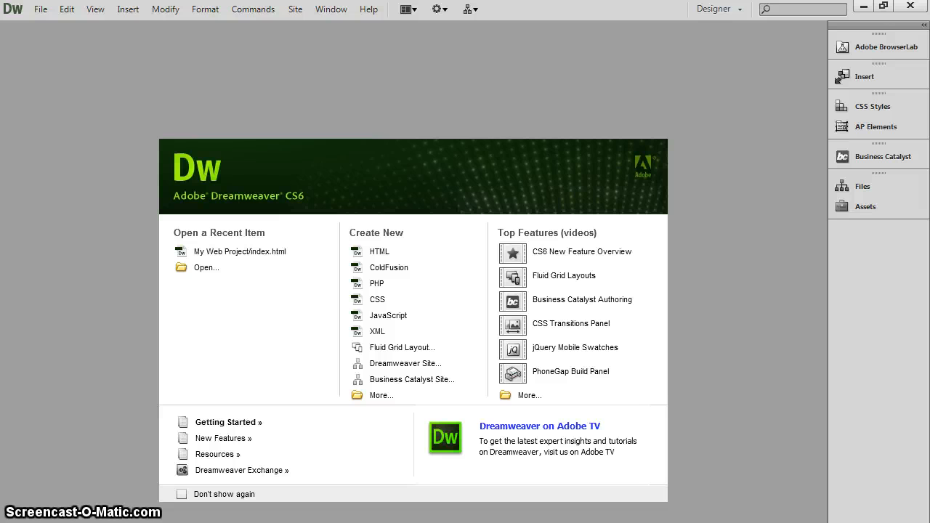
key(alt+Tab)
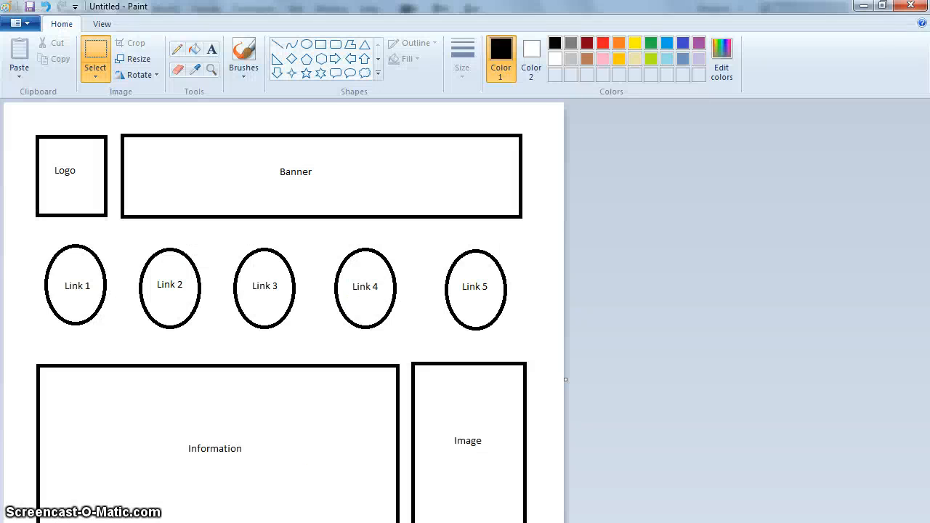
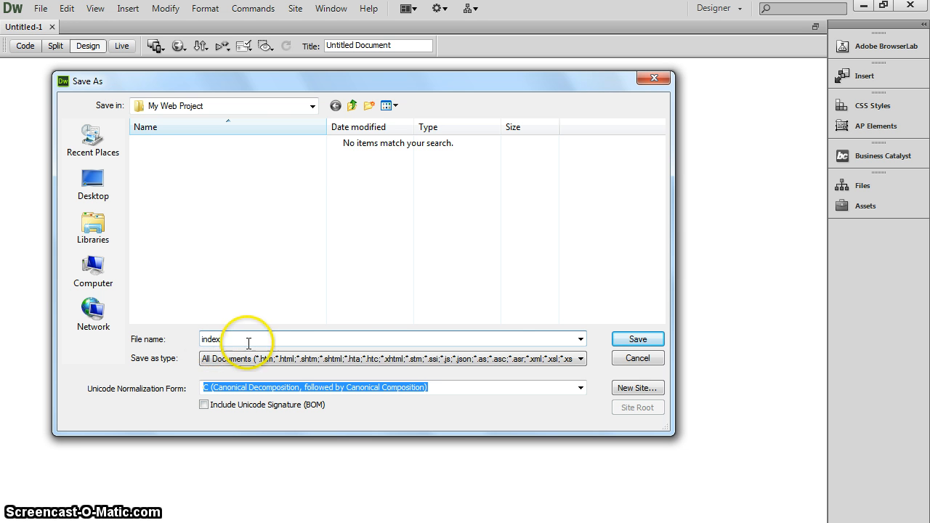
In Dreamweaver, save the new page as index in the My Web Project folder
click(638, 339)
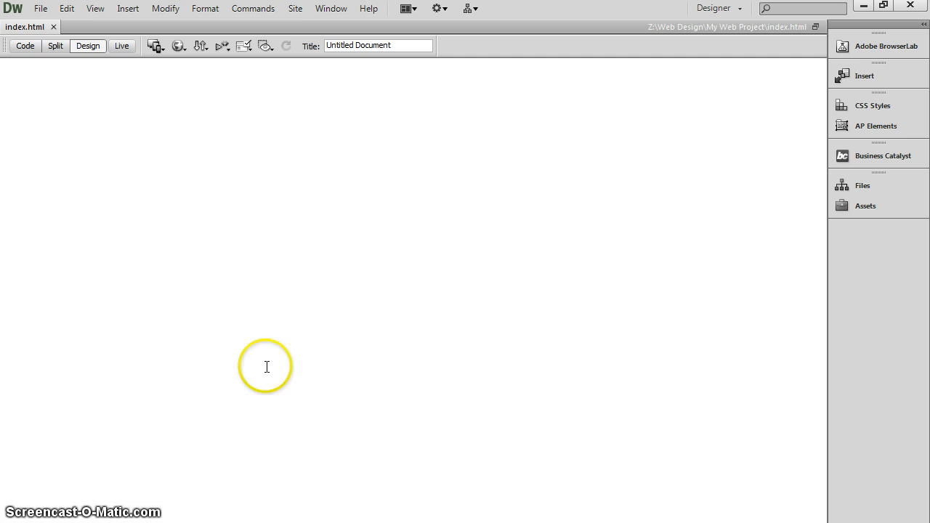
Insert a table with 4 rows, 1 column and a width of 100 percent into the page
click(128, 9)
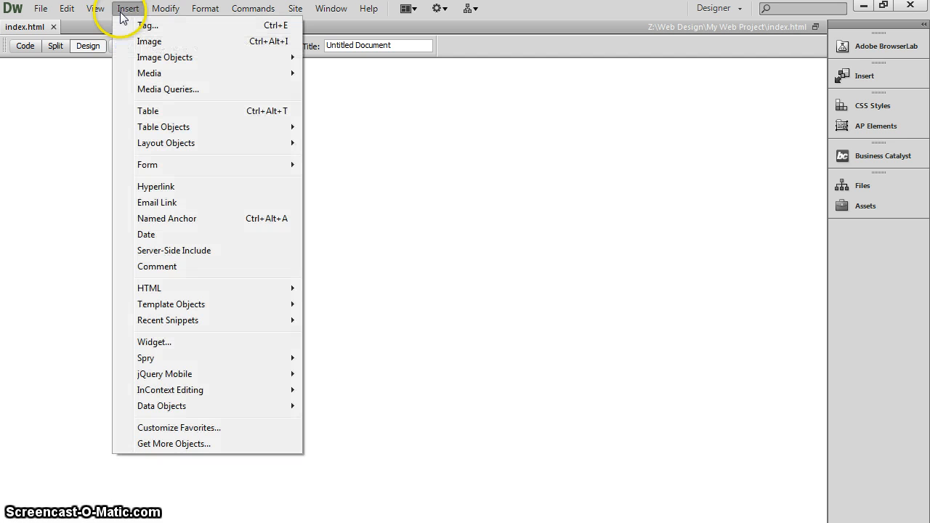
click(143, 111)
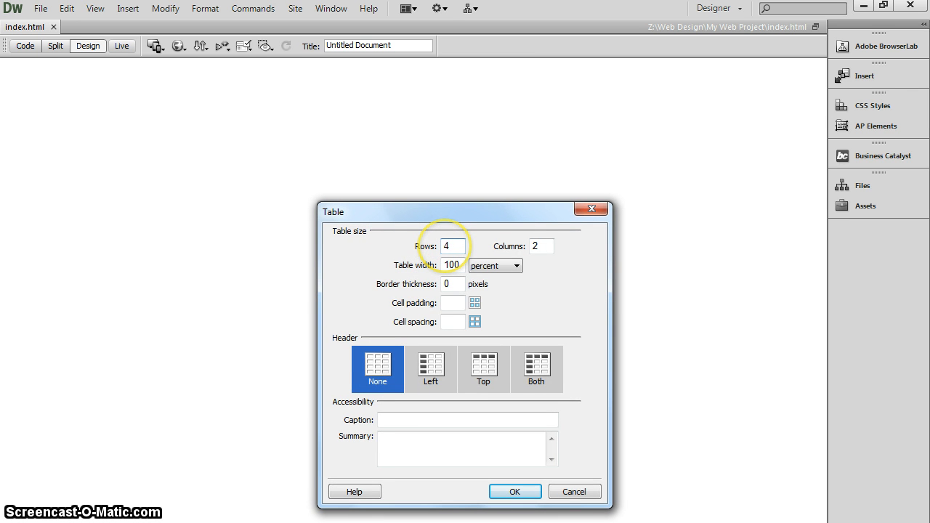
text(1)
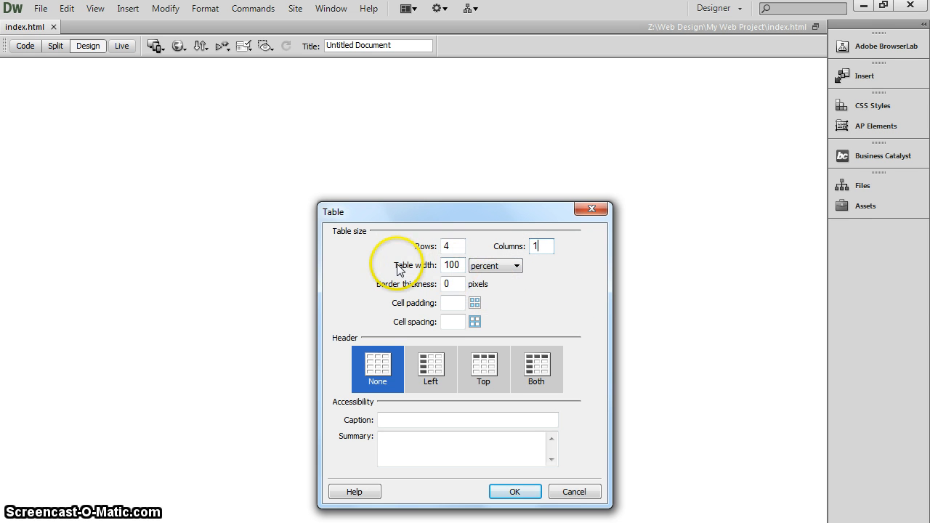
click(473, 267)
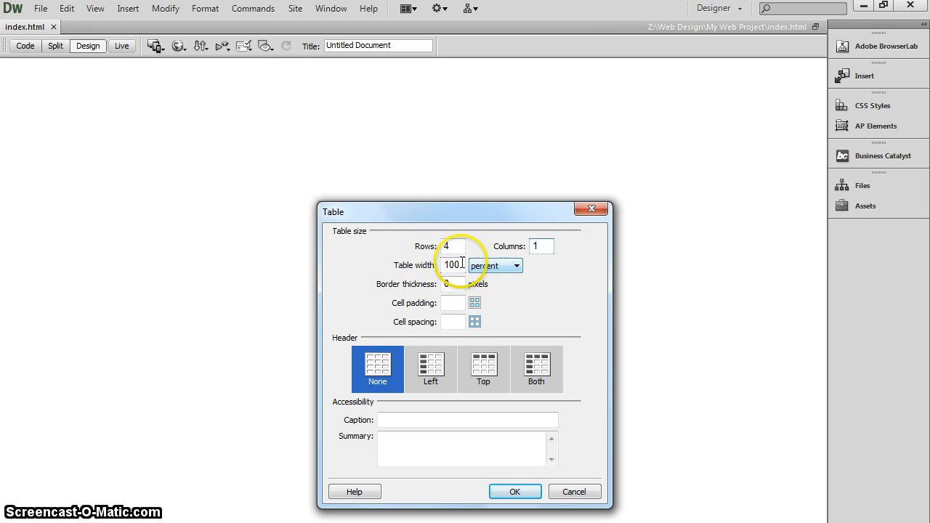
click(490, 266)
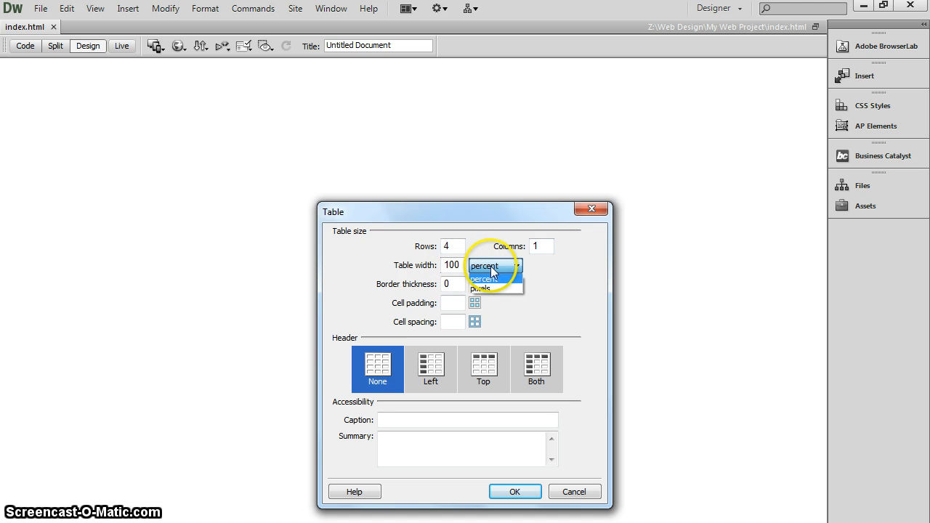
click(490, 266)
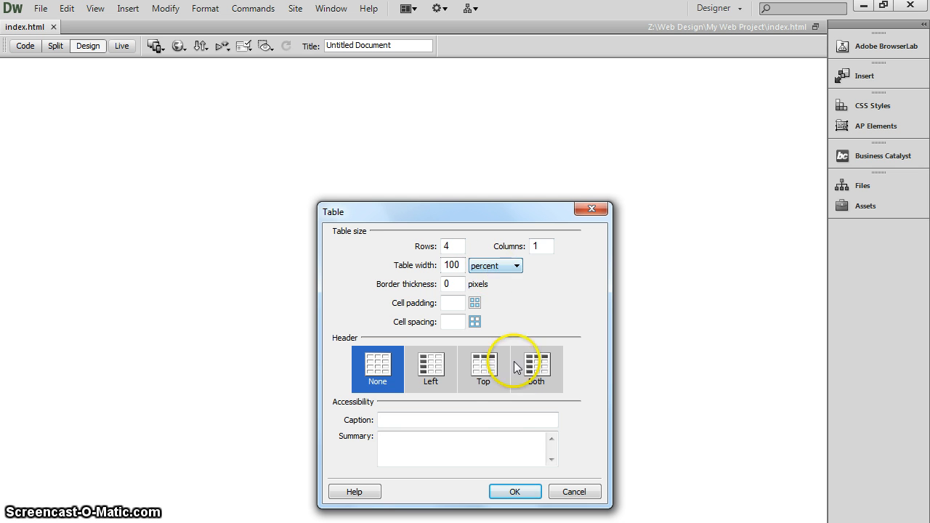
click(515, 491)
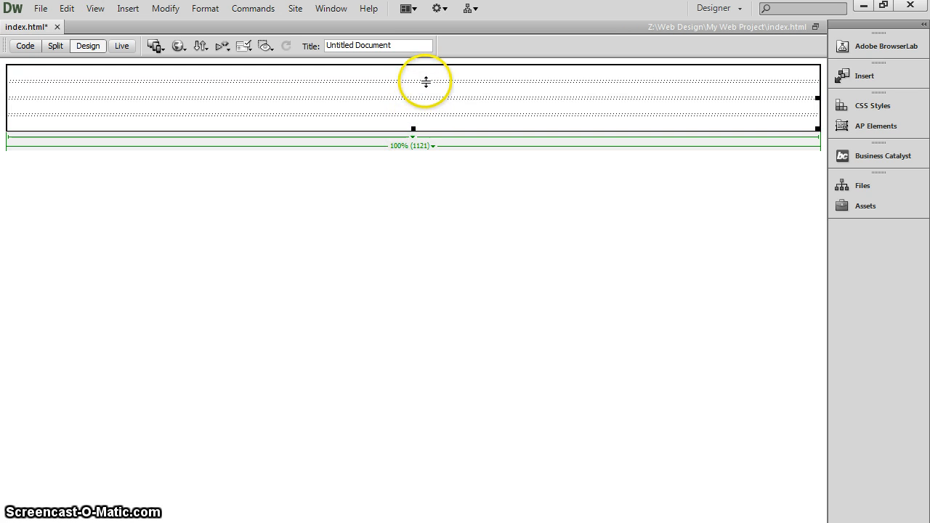
Increase the height of the table's four rows and number them 1 to 4 from the first row down
drag(426, 81, 428, 323)
click(293, 122)
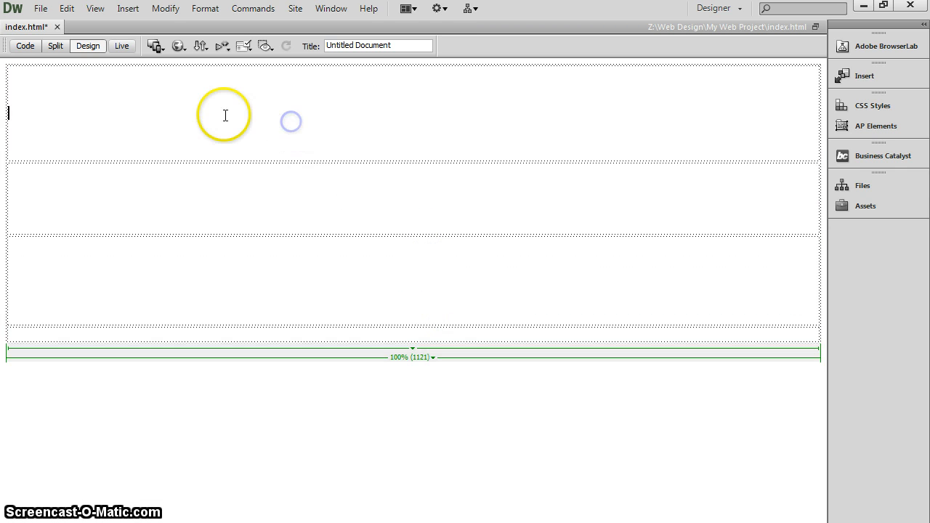
text(1)
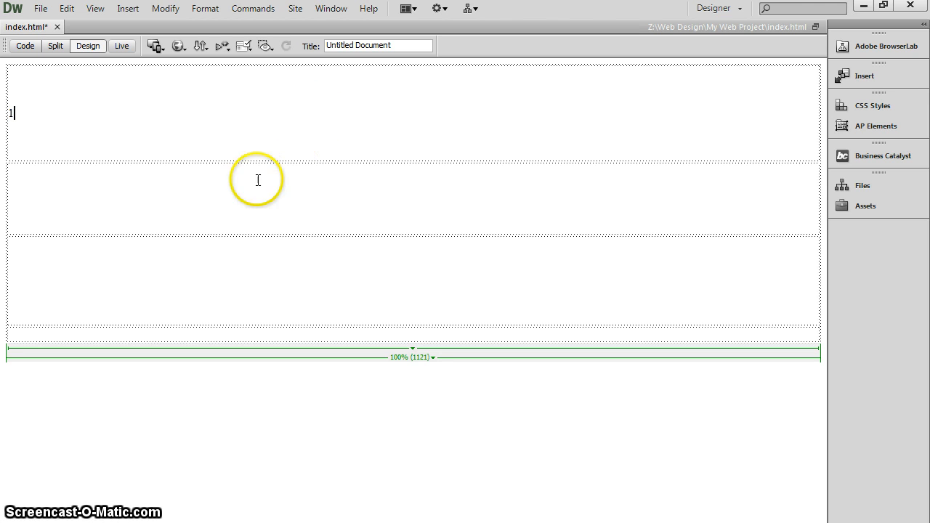
click(245, 201)
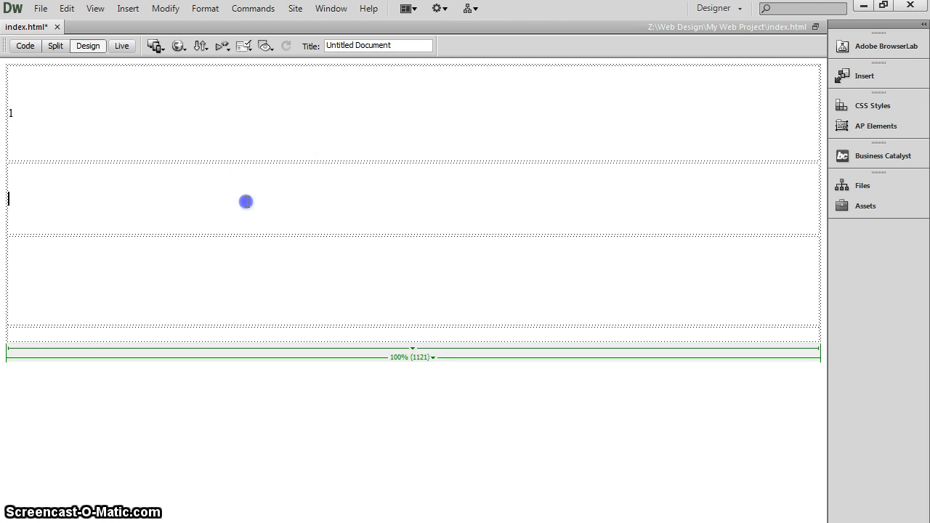
click(222, 283)
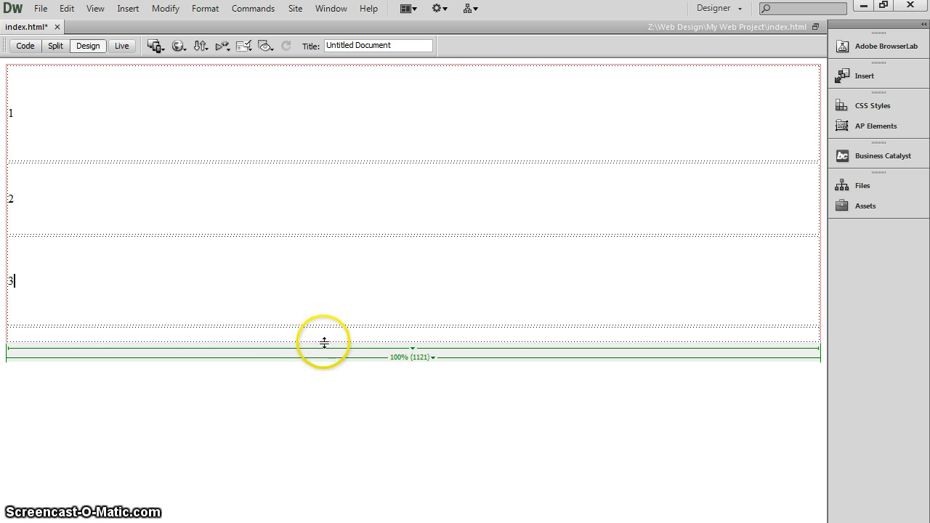
drag(324, 341, 331, 429)
click(127, 372)
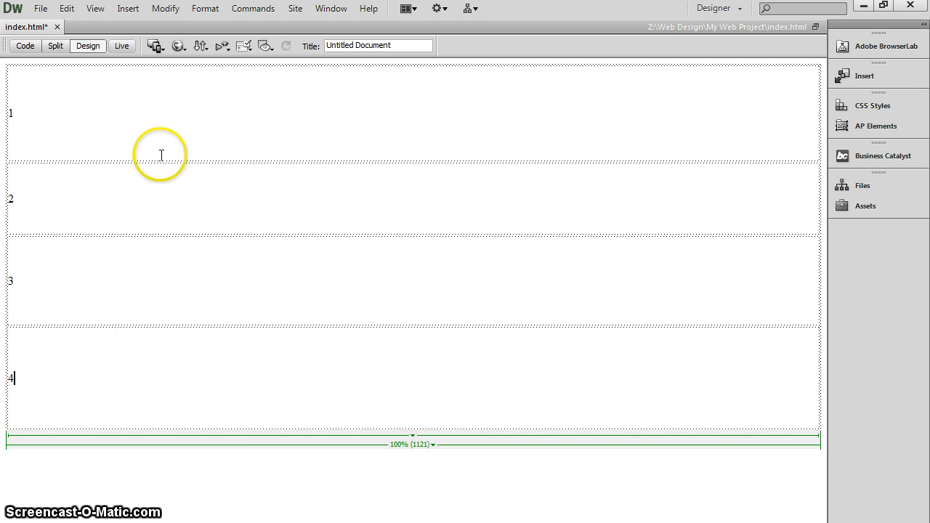
Set the background colours of rows 1 to 4 to light grey, lime green, light pink and blue respectively
click(161, 124)
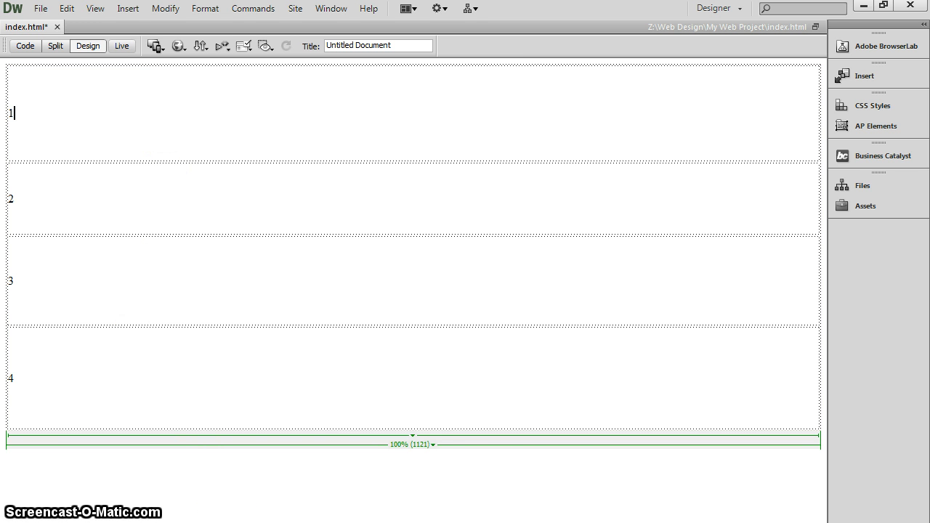
click(240, 519)
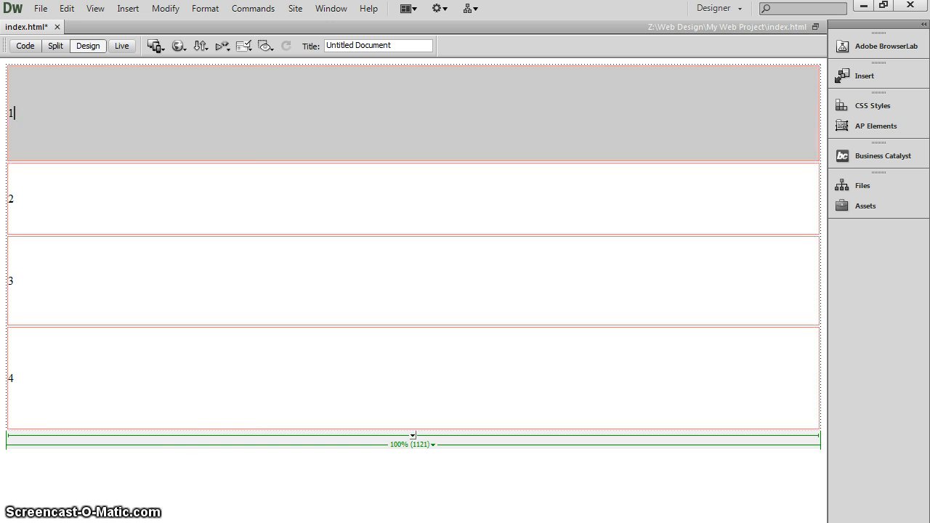
click(222, 208)
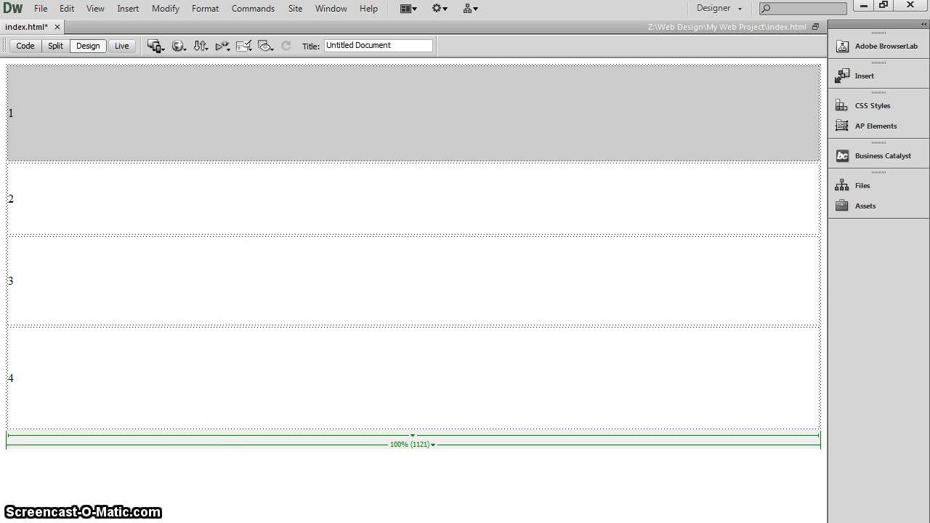
click(221, 278)
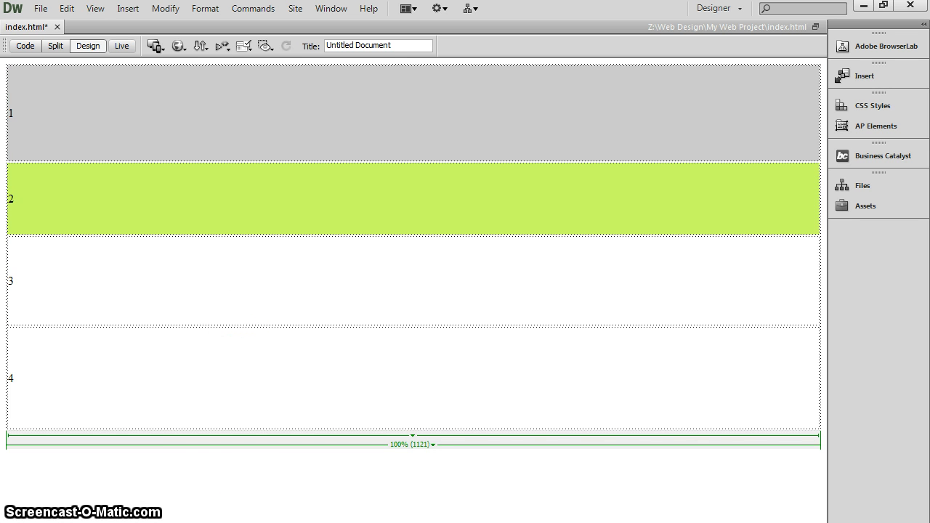
click(274, 363)
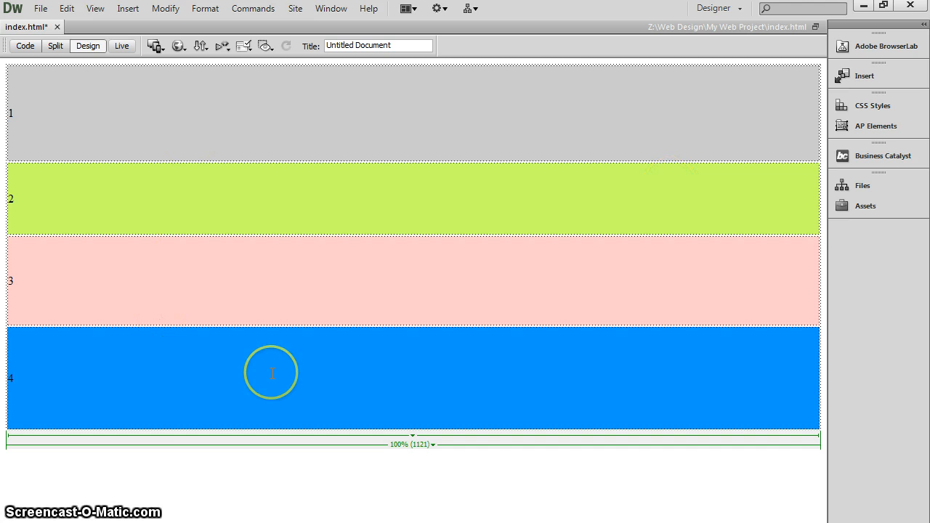
Check the coloured table layout in Live View and return to Design View
click(115, 80)
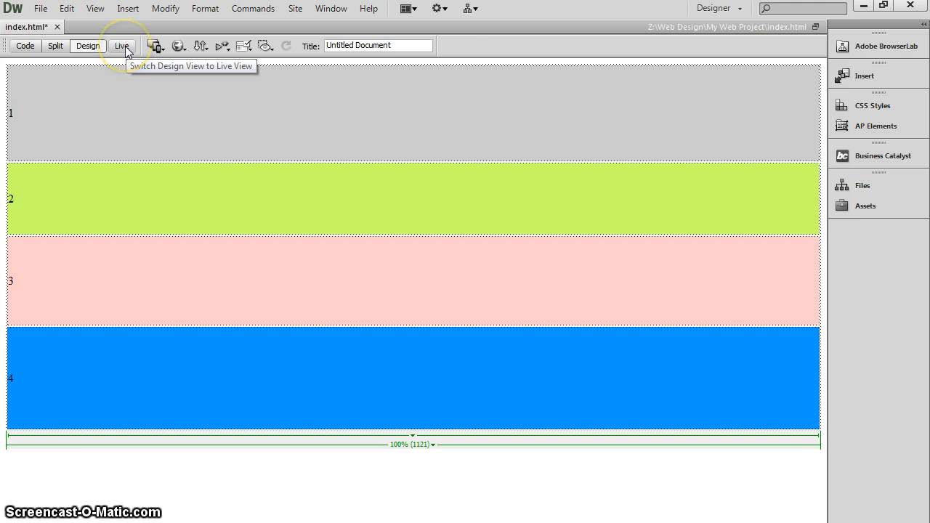
click(125, 48)
click(551, 356)
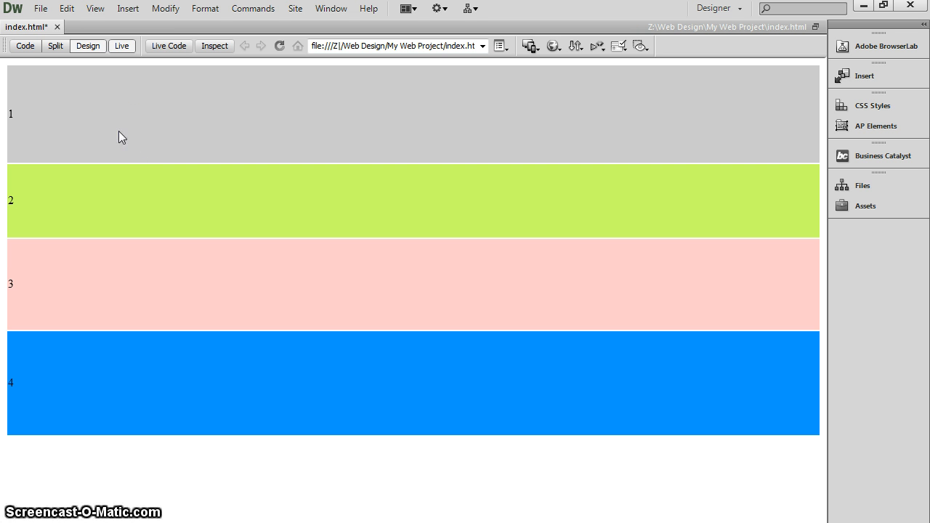
click(125, 48)
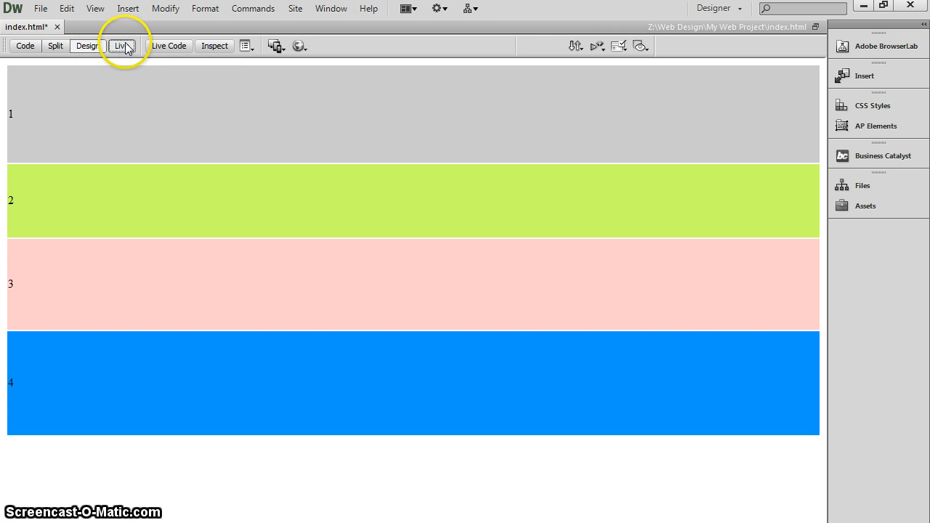
click(126, 116)
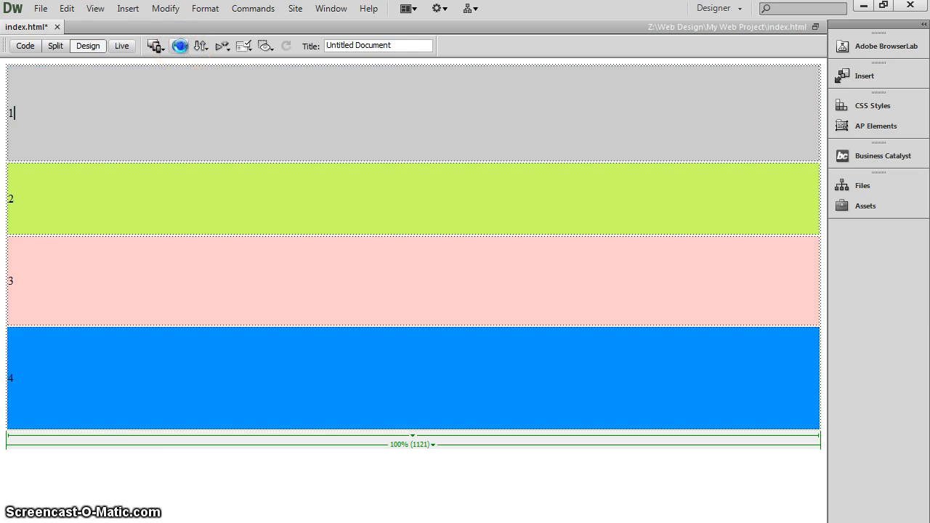
Preview the page in Chrome, saving the changes to index
click(178, 46)
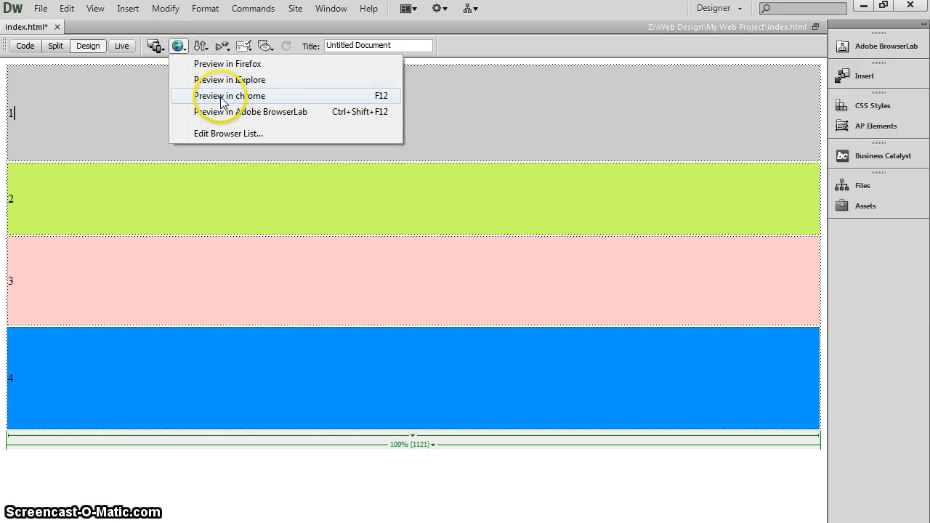
click(254, 96)
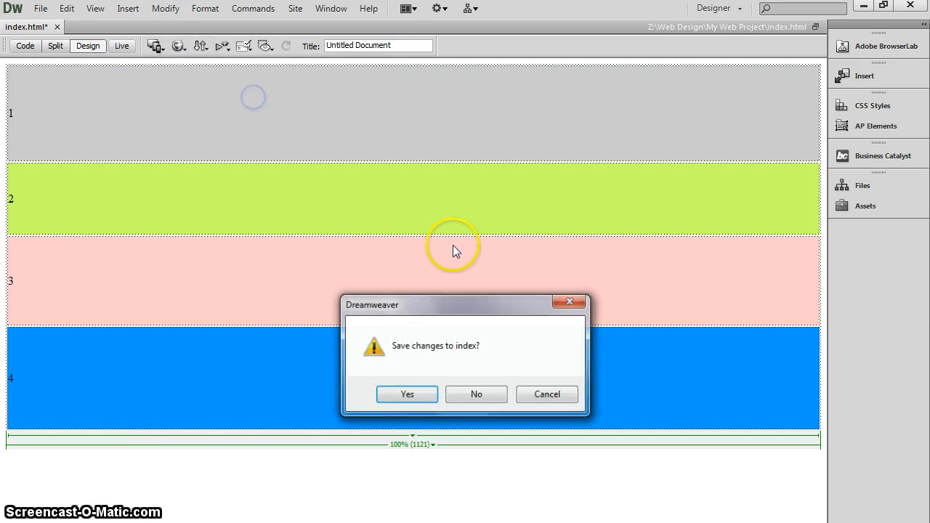
click(407, 395)
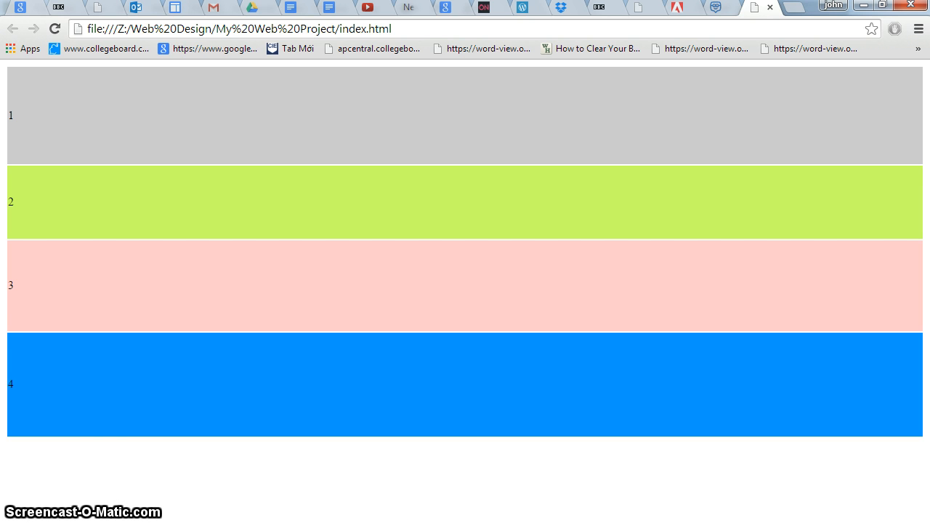
Switch back to Dreamweaver, clear the number from row 1 and consult the page layout sketch in Paint
click(347, 522)
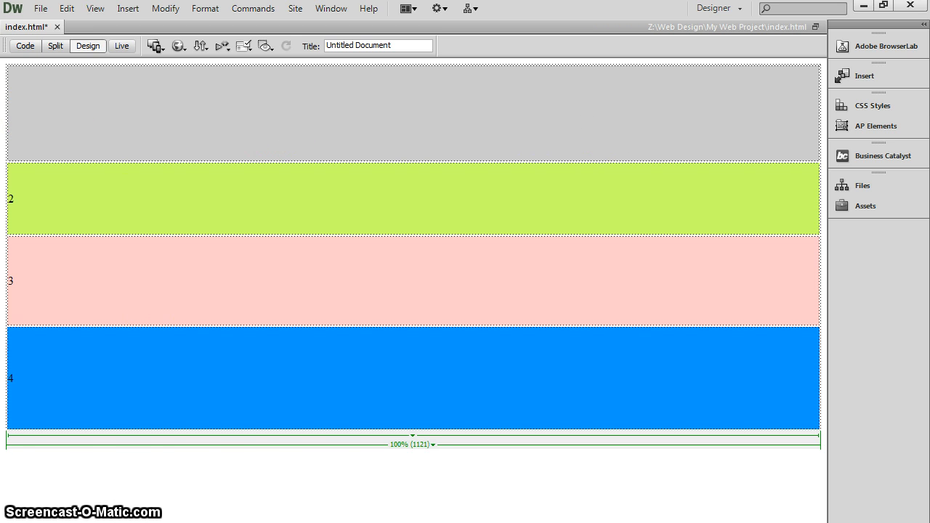
key(alt+Tab)
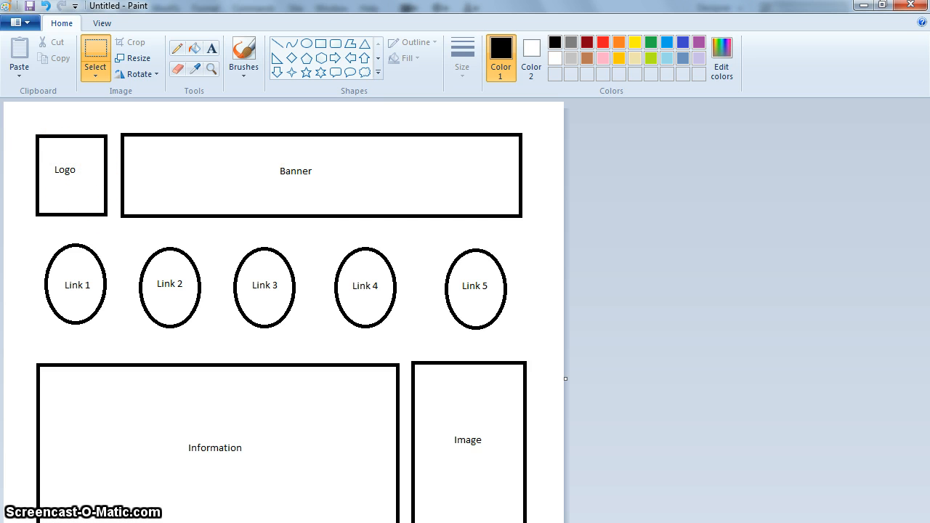
key(alt+Tab)
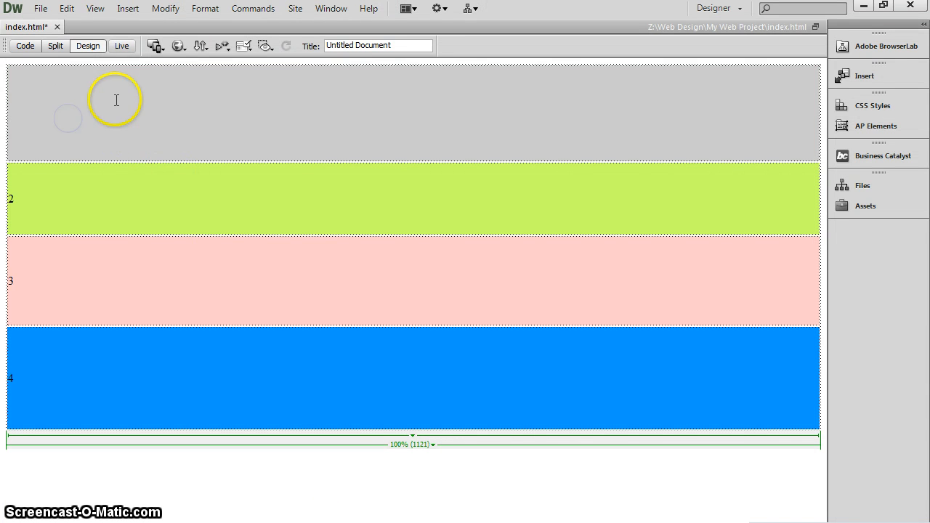
Insert a nested table with 1 row and 2 columns in the grey first row
click(128, 8)
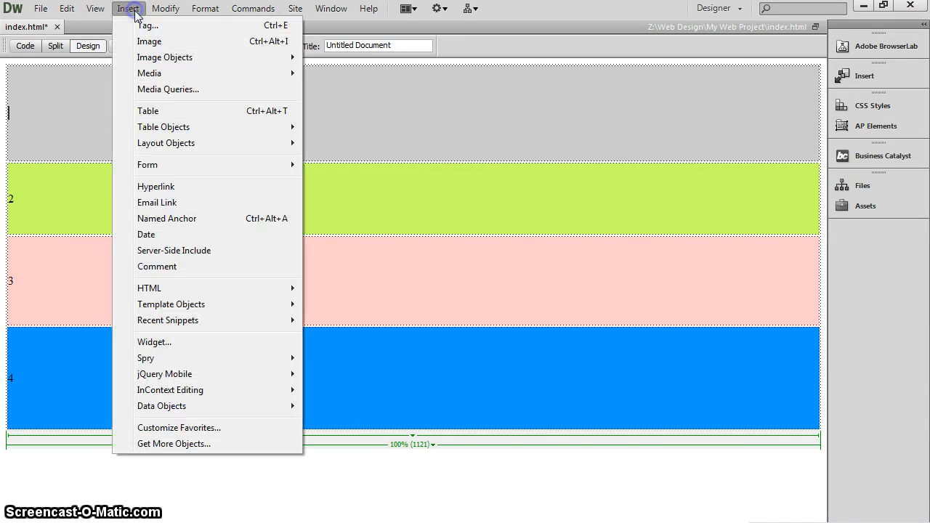
click(155, 110)
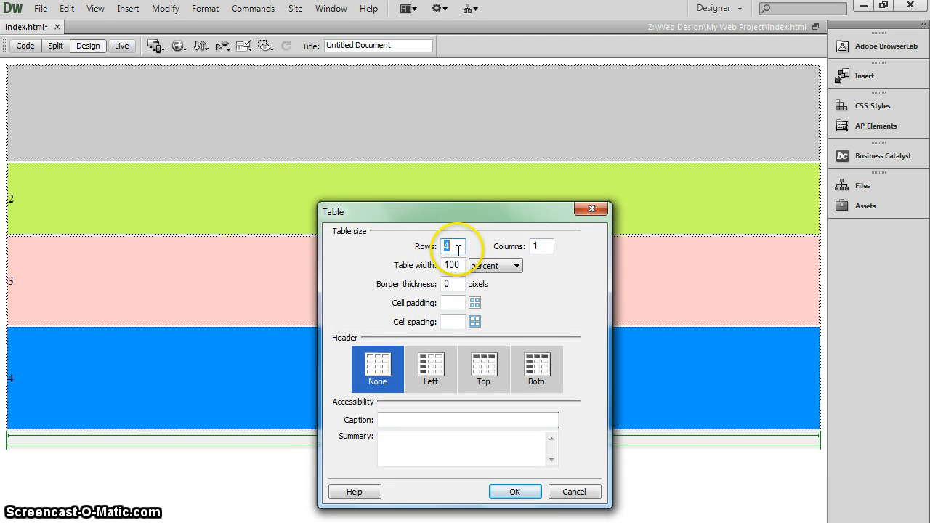
text(1)
double_click(532, 246)
text(2)
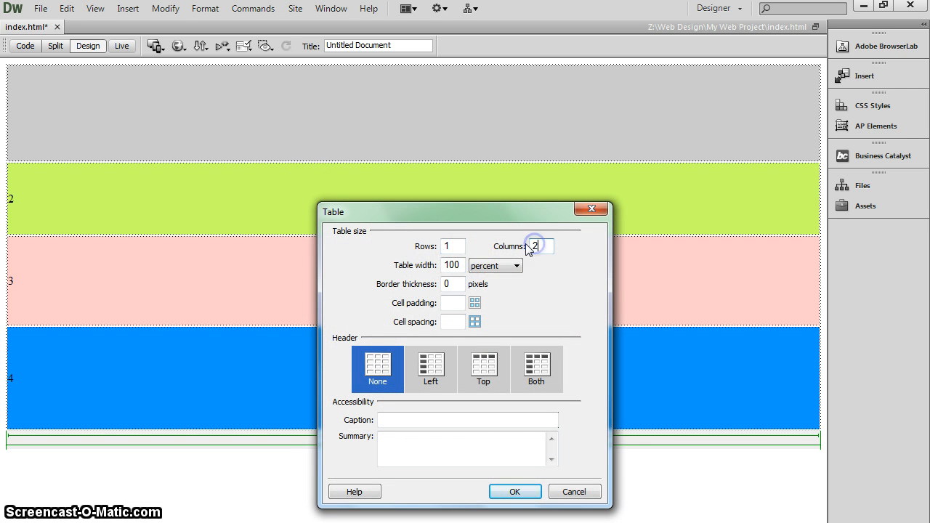
click(536, 246)
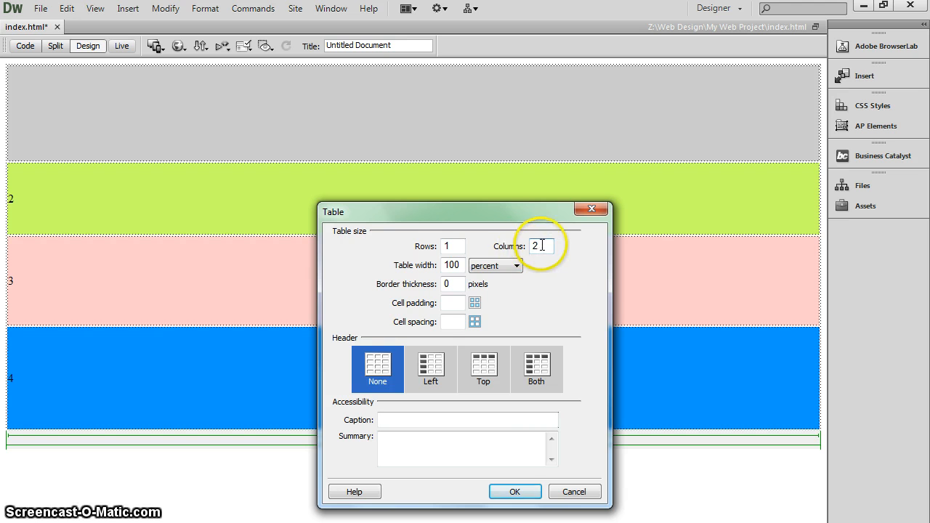
click(515, 493)
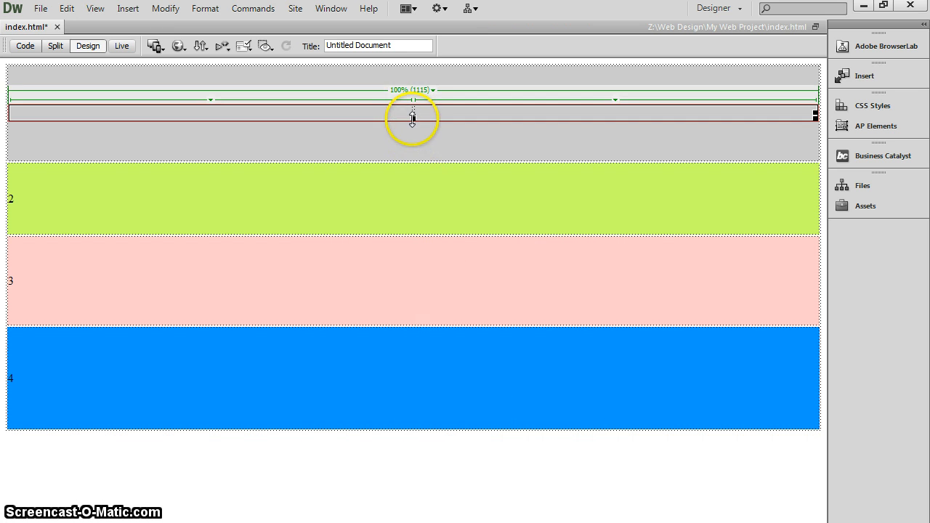
Stretch the nested table to fill the grey row's height and resize its columns to about 16% and 84%
drag(412, 134, 417, 189)
click(431, 206)
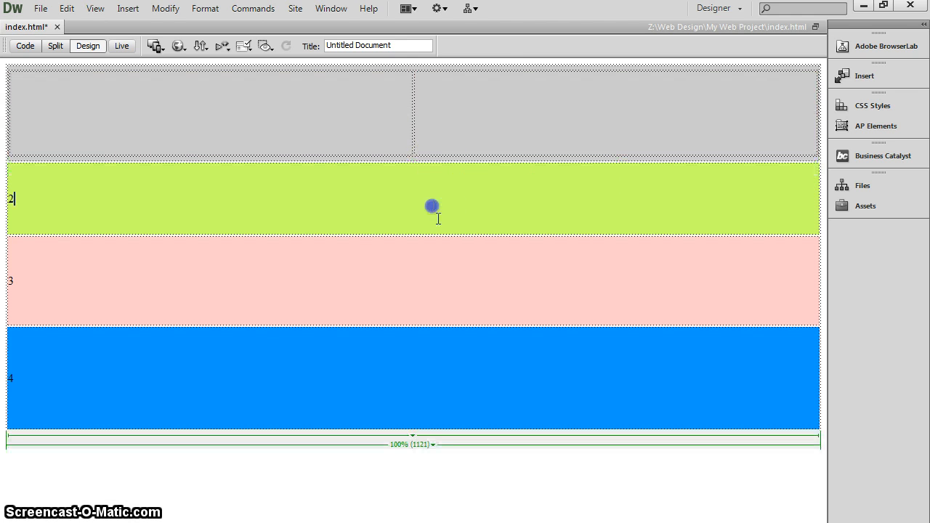
click(414, 120)
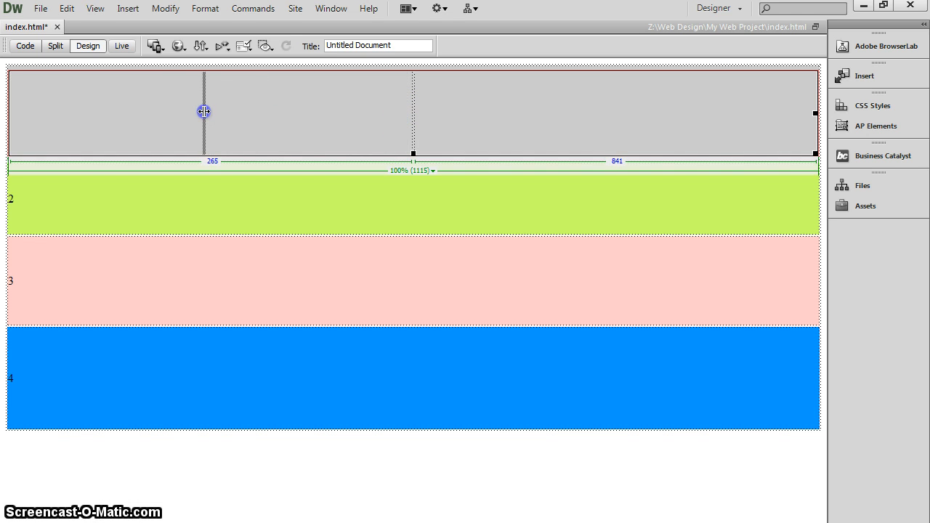
drag(190, 111, 138, 111)
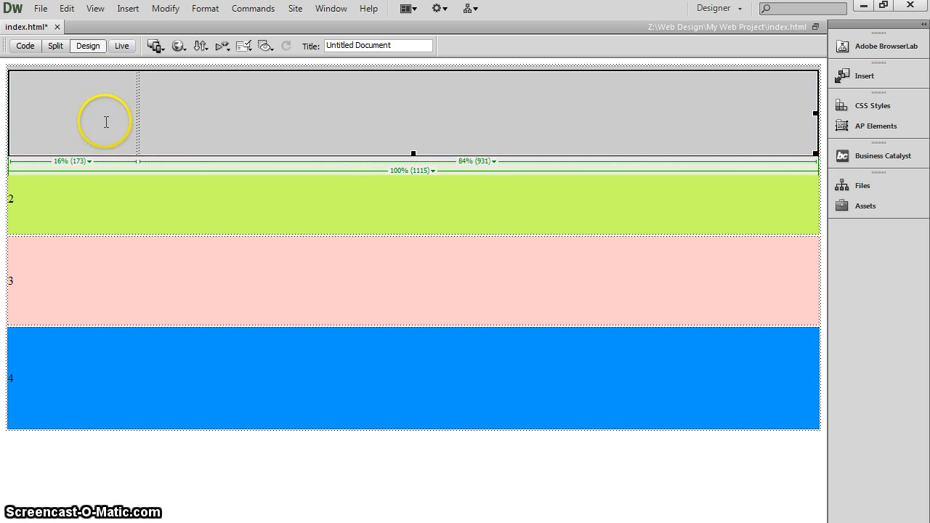
click(101, 113)
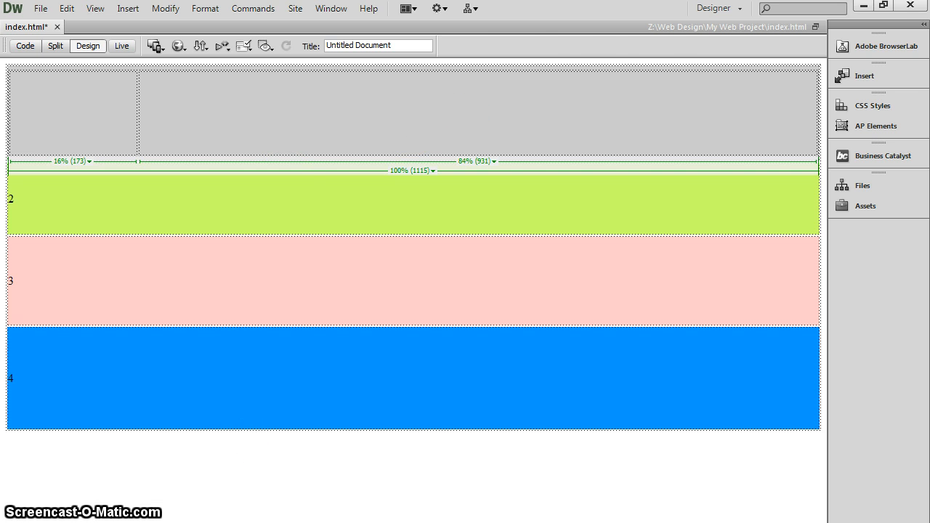
Replace the number in the green second row with a nested table of 1 row and 5 columns
key(alt+Tab)
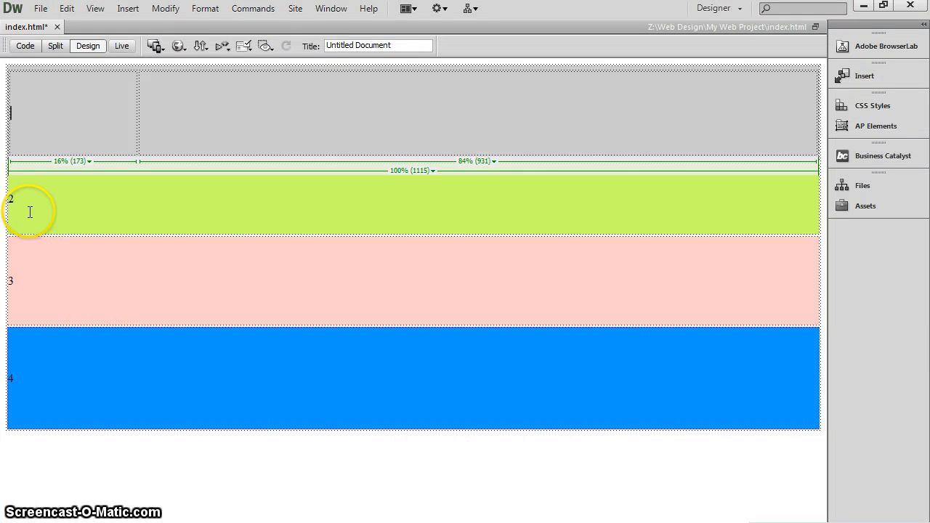
double_click(10, 198)
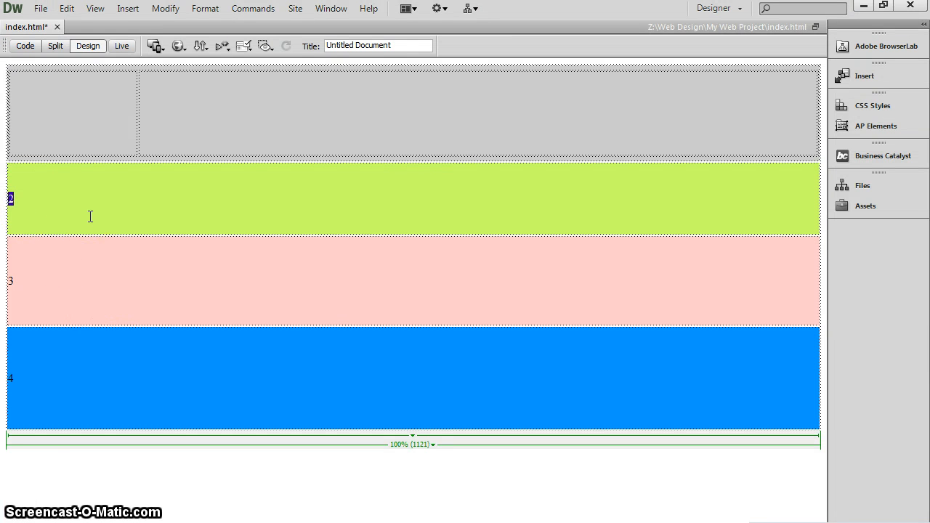
click(128, 8)
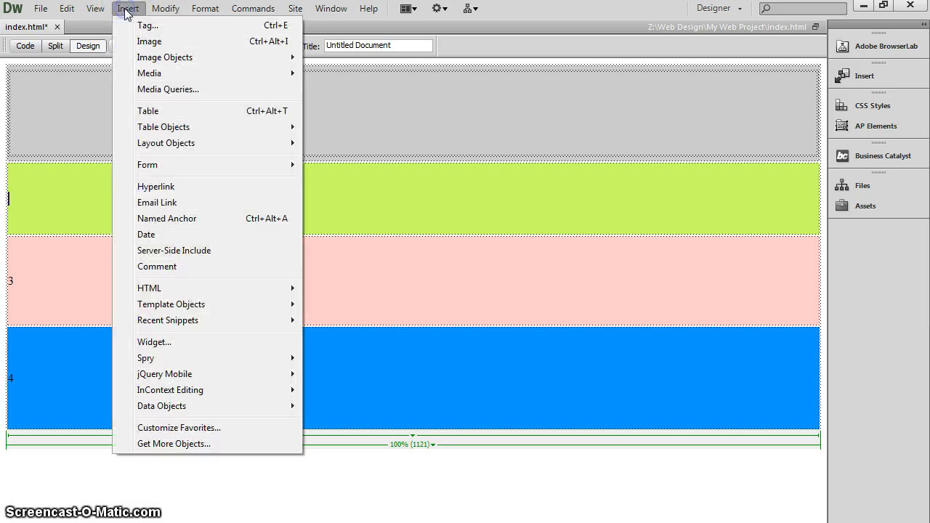
click(150, 110)
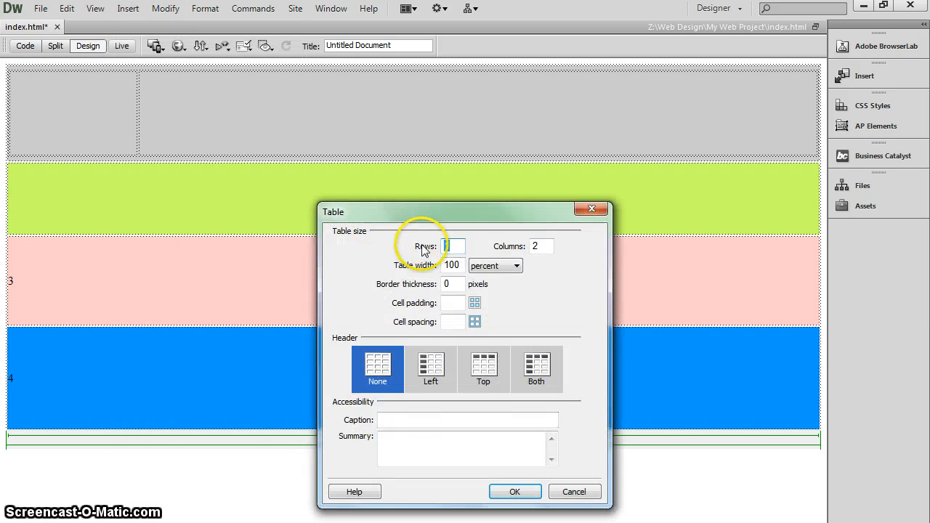
double_click(536, 247)
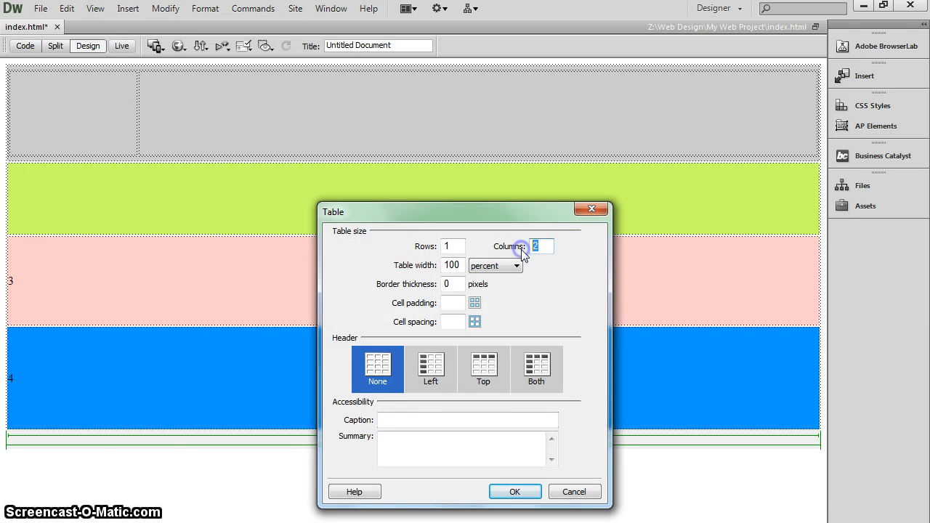
text(5)
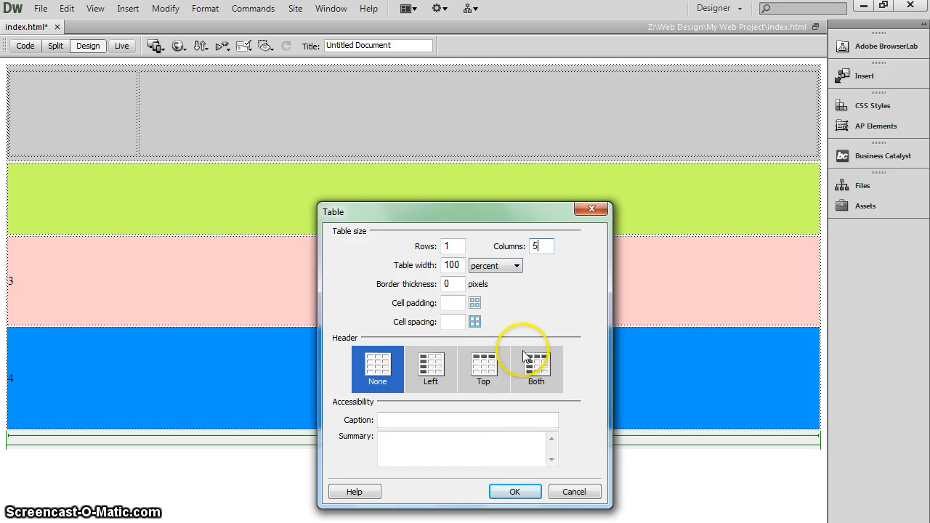
click(513, 492)
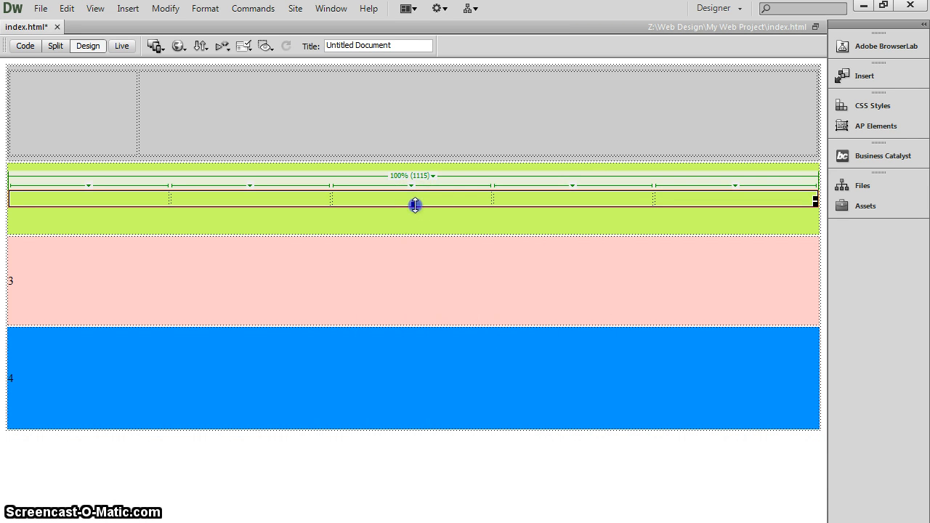
Stretch the five-column table to fill the height of the green row, keeping its columns equally wide
drag(422, 272, 419, 270)
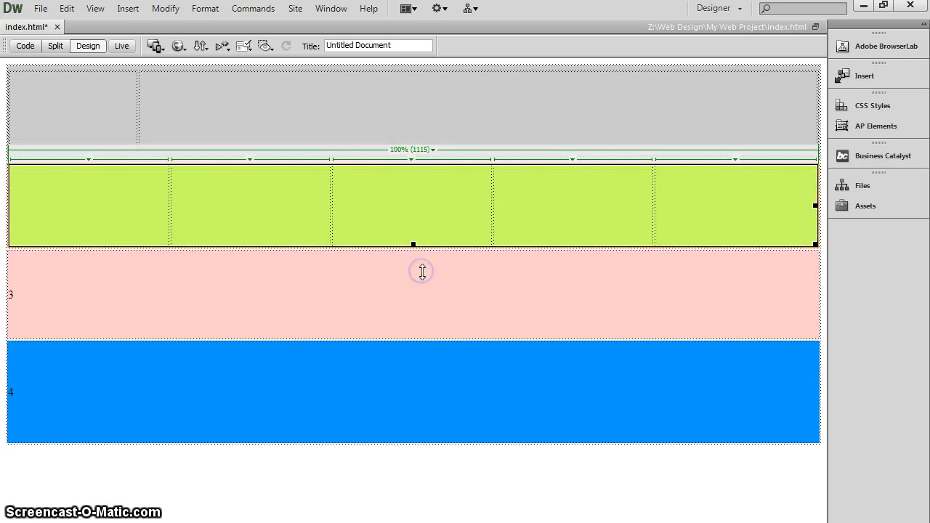
click(415, 299)
click(169, 213)
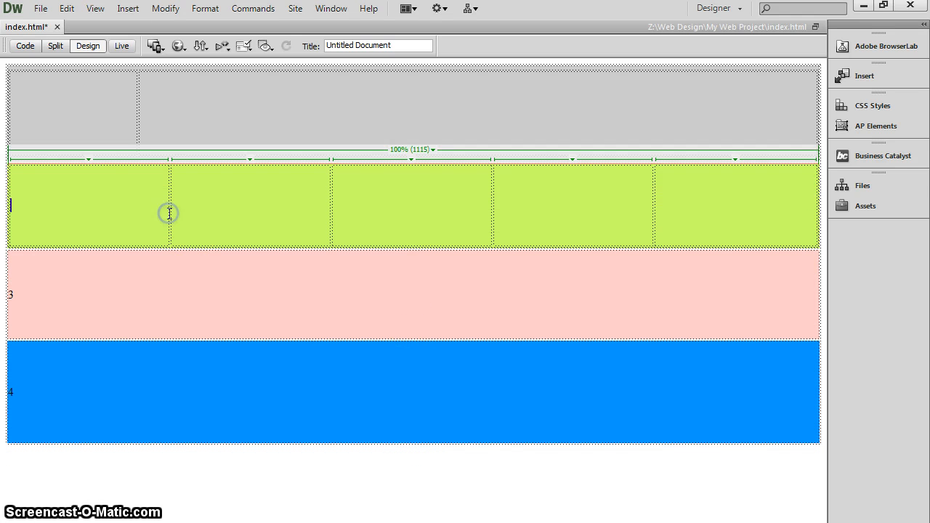
mouse_move(171, 210)
mouse_down()
mouse_move(201, 210)
mouse_move(168, 210)
mouse_up()
click(83, 201)
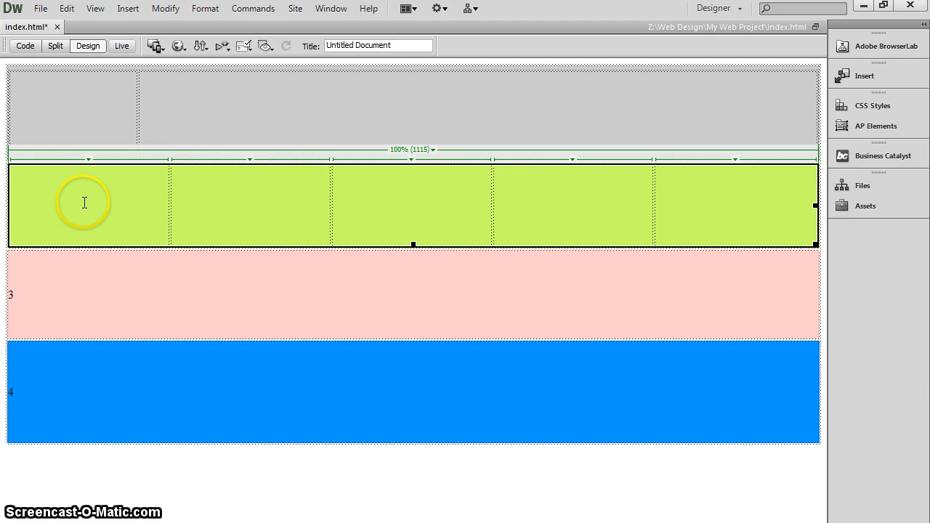
click(181, 219)
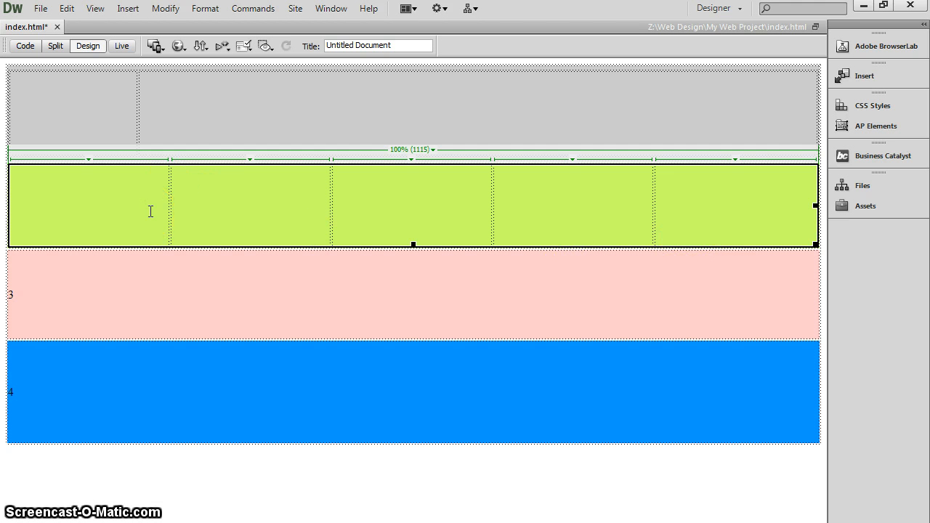
Replace the number in the pink third row with a nested table of 1 row and 2 columns
double_click(11, 294)
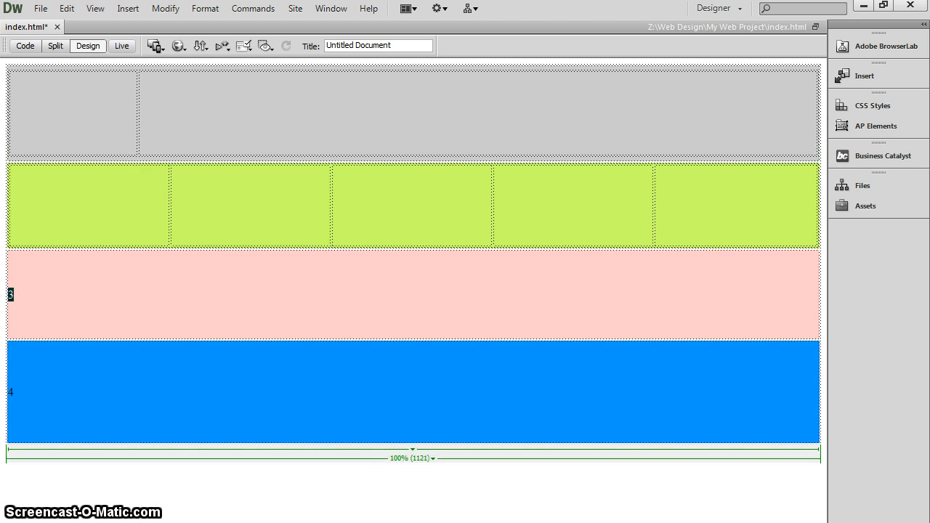
key(BackSpace)
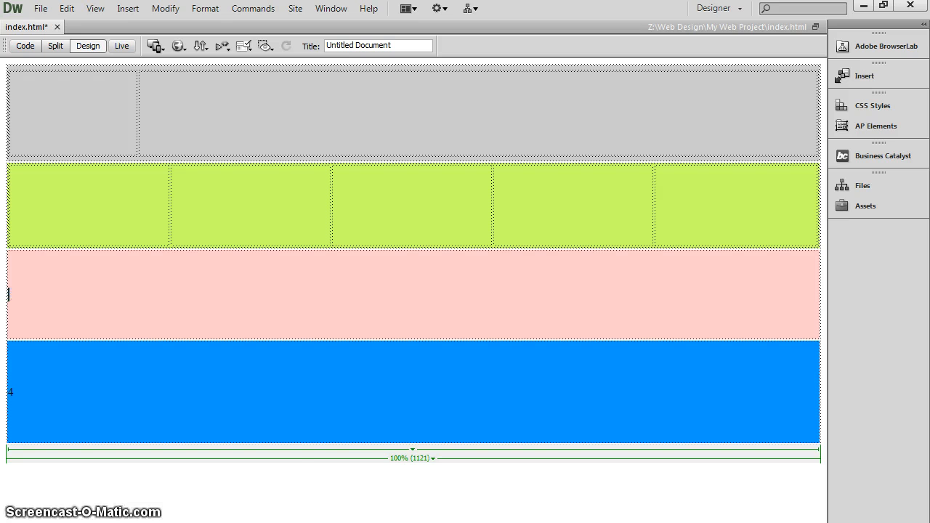
click(127, 9)
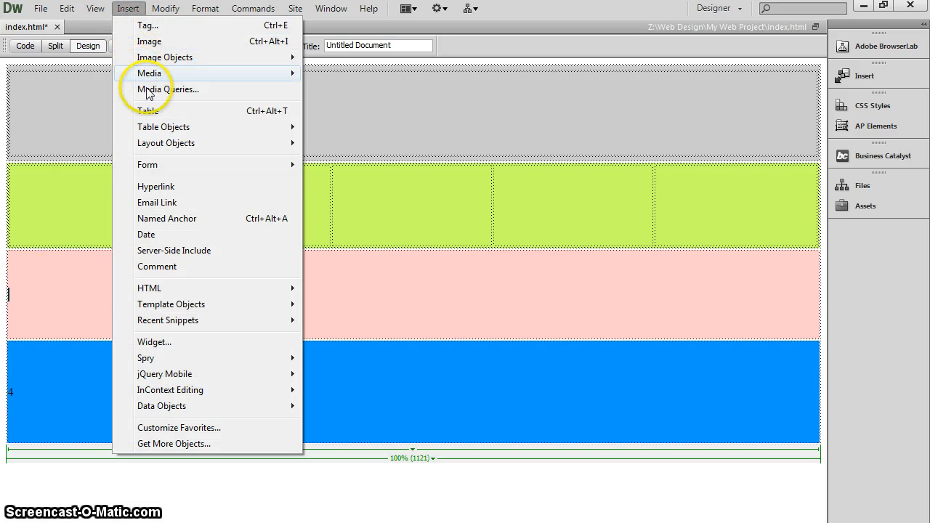
click(148, 111)
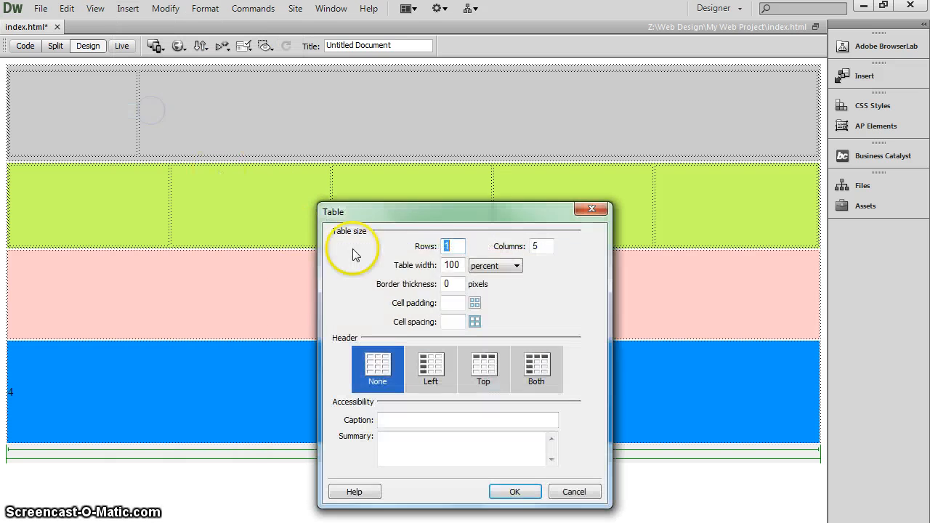
double_click(535, 247)
text(2)
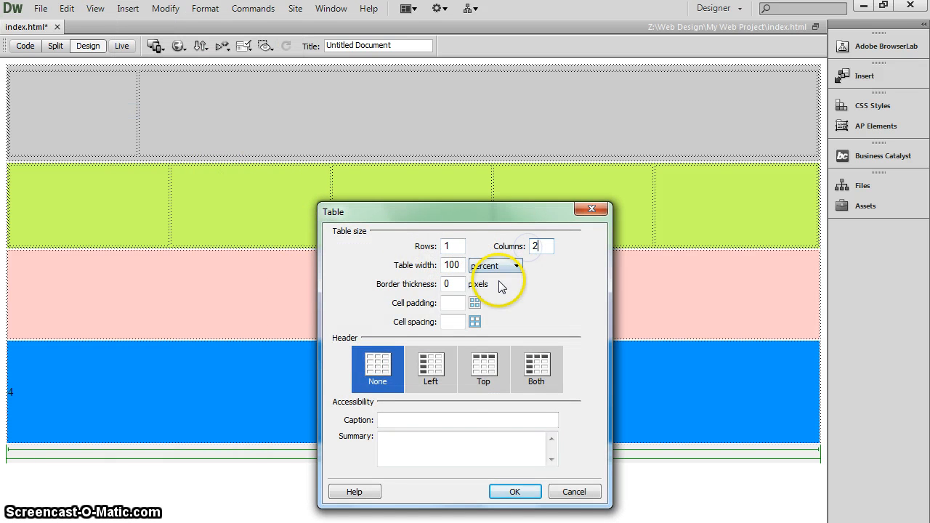
click(512, 492)
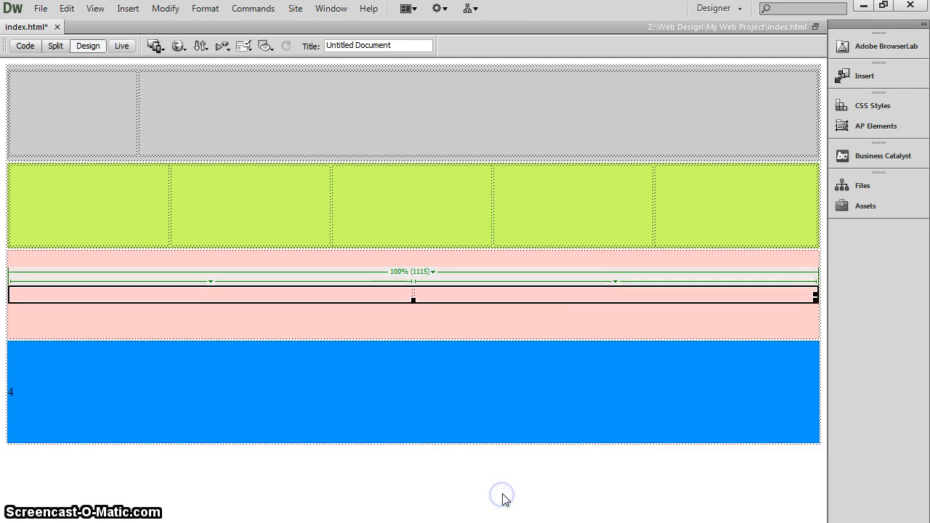
Stretch the pink row's nested table to make the row taller and resize its columns to about 66% and 34%
drag(413, 299, 412, 313)
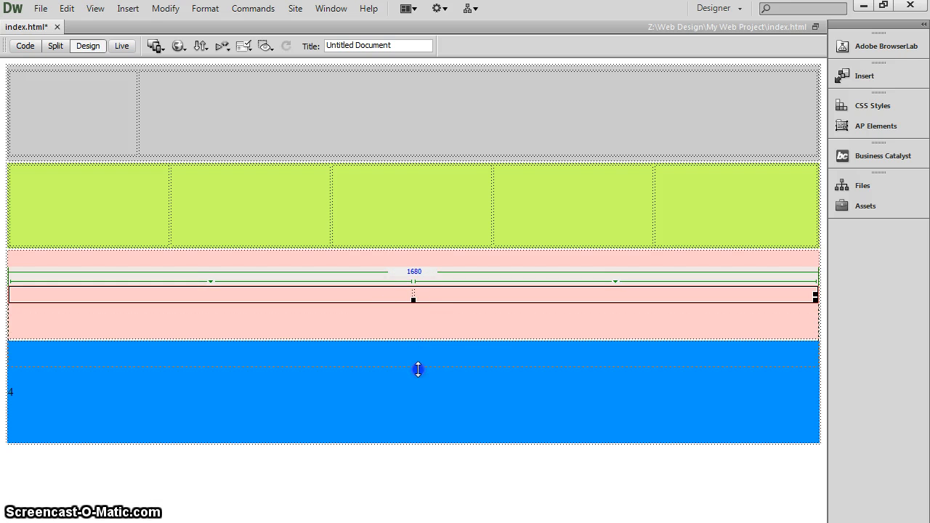
drag(419, 386, 419, 389)
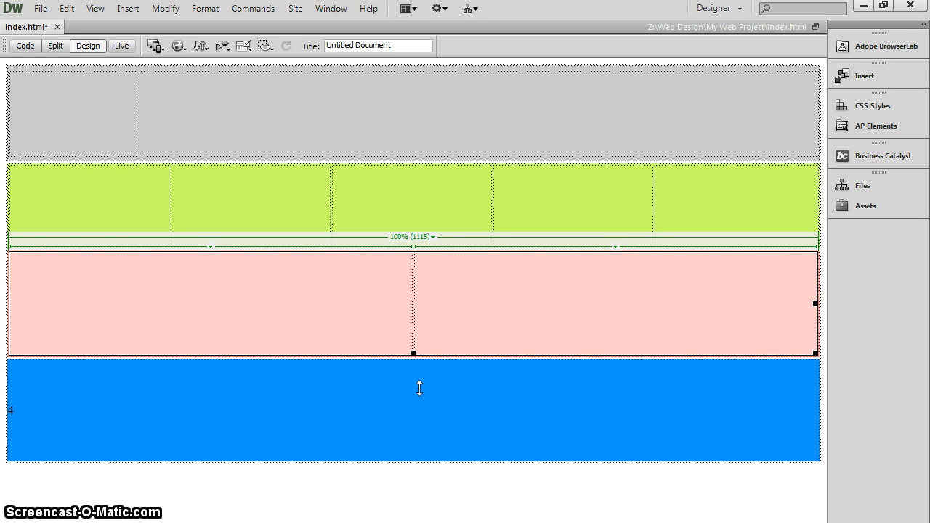
click(413, 353)
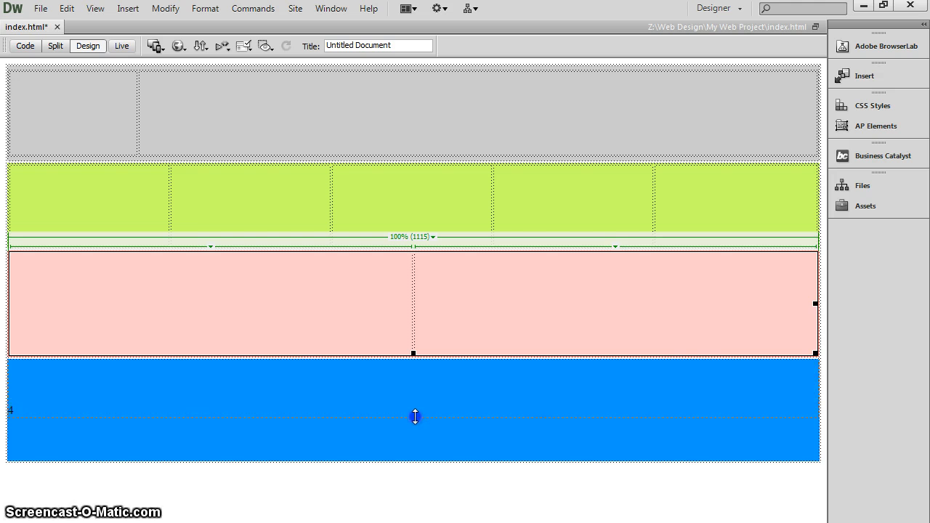
drag(415, 417, 414, 415)
drag(413, 357, 544, 355)
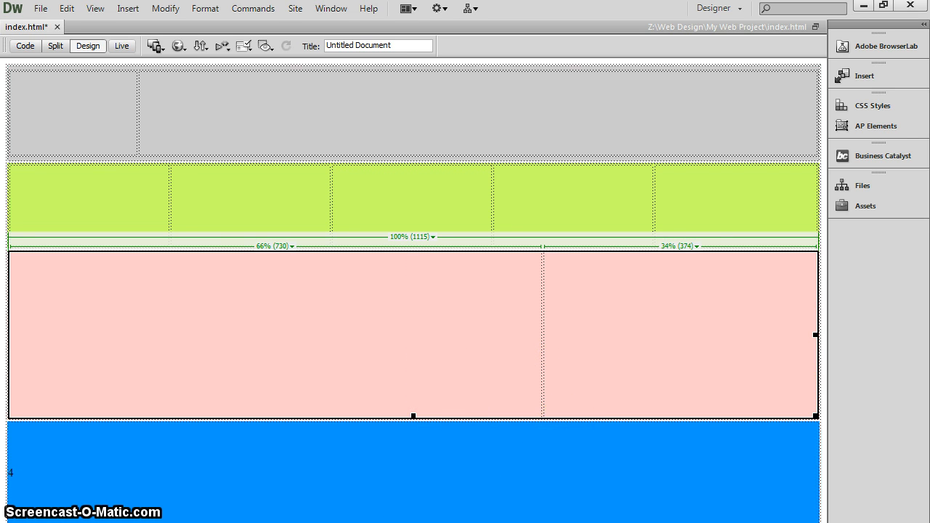
Replace the number in the blue row with "footer" and label the pink row's cells "information" and "image"
click(226, 521)
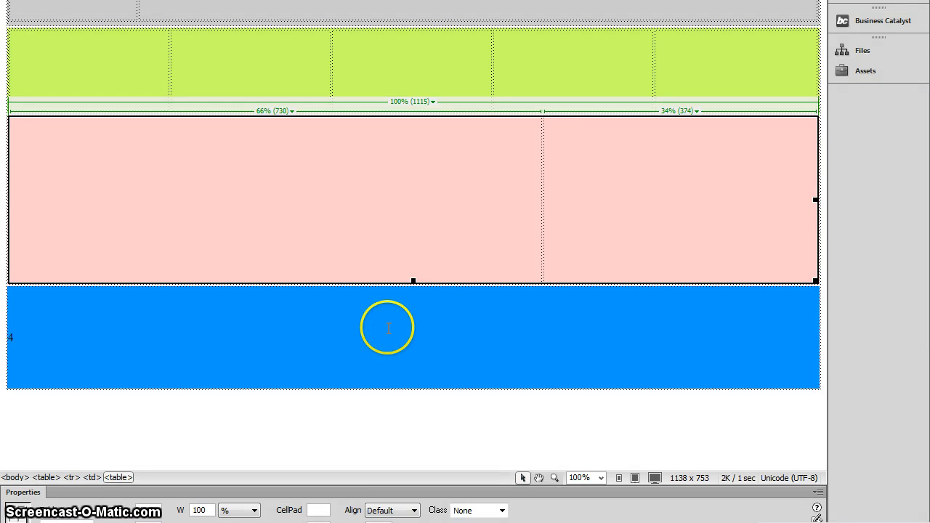
click(386, 326)
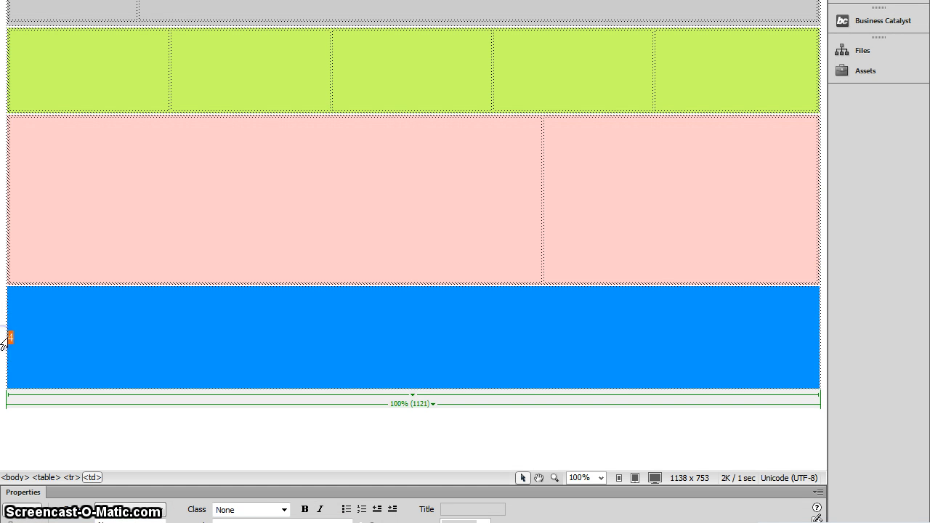
text(footer)
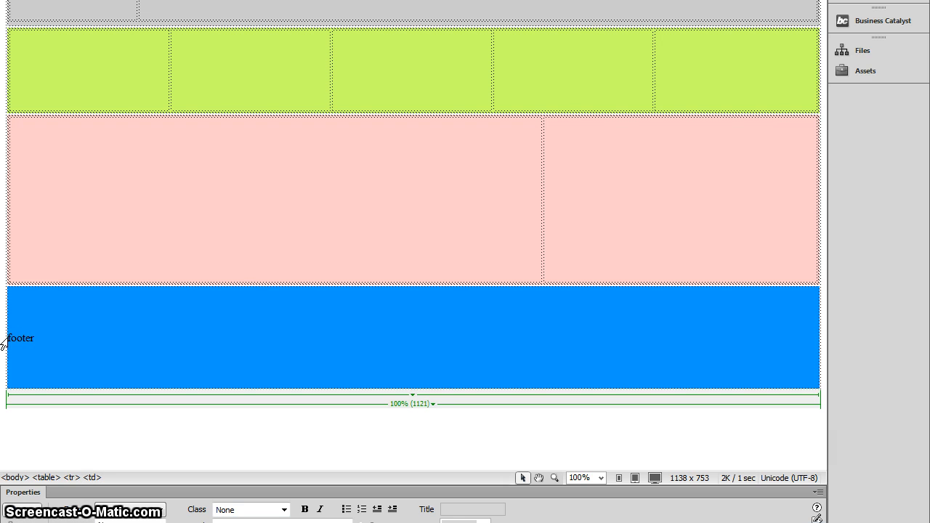
click(96, 212)
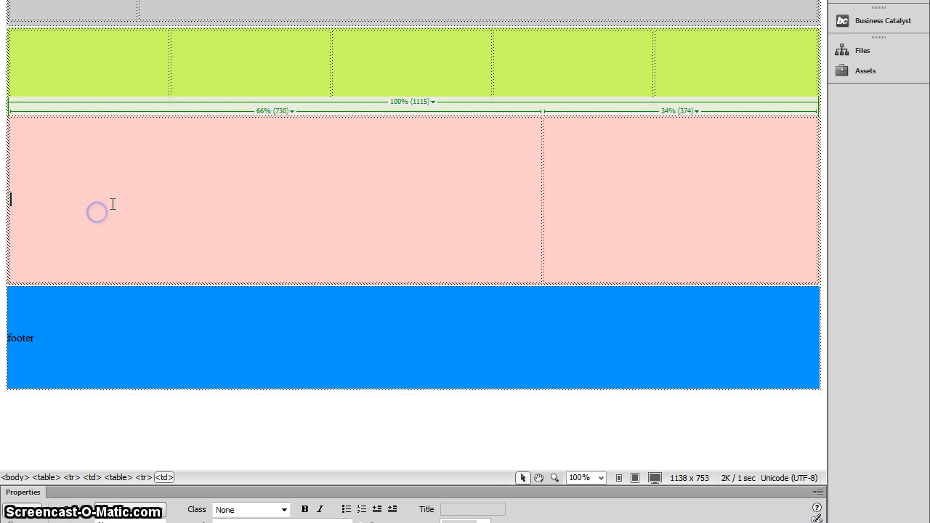
text(information)
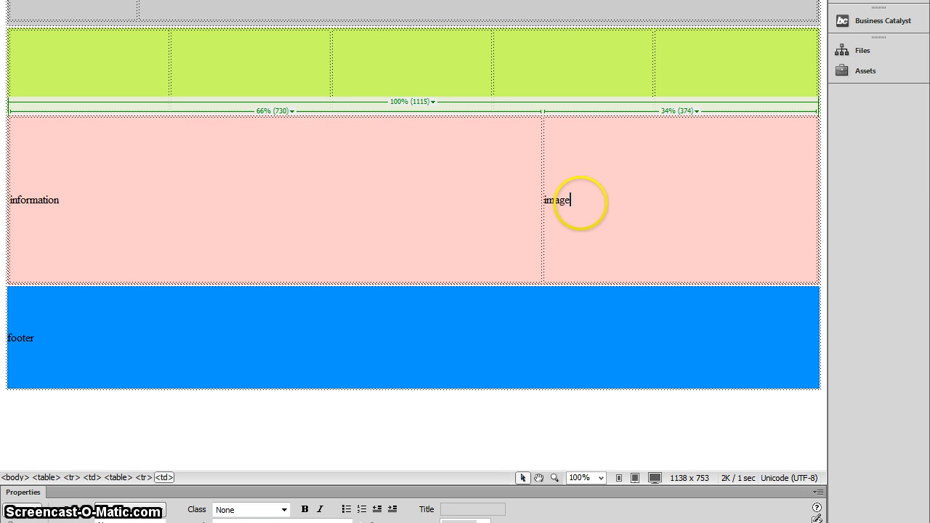
Enter "link1" in the green row's first cell and copy it into the other four cells
click(78, 76)
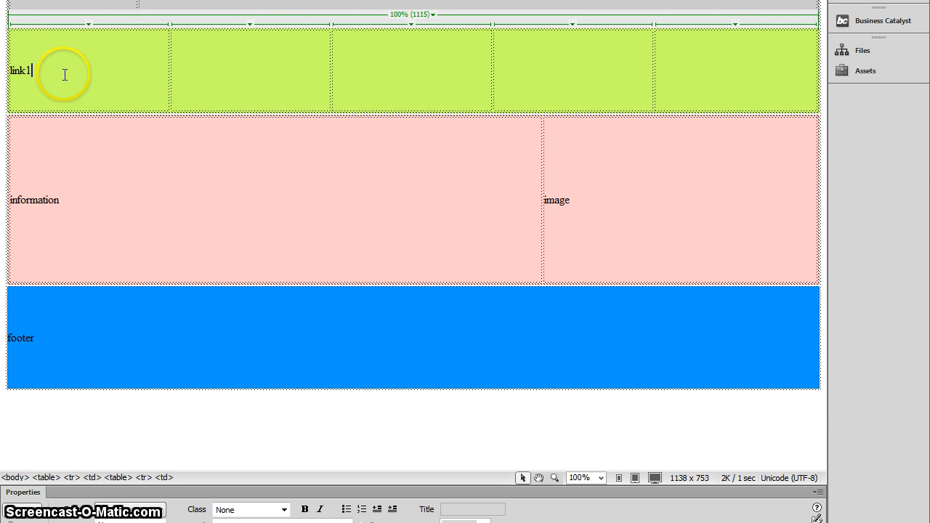
drag(64, 75, 3, 71)
key(ctrl+c)
click(208, 70)
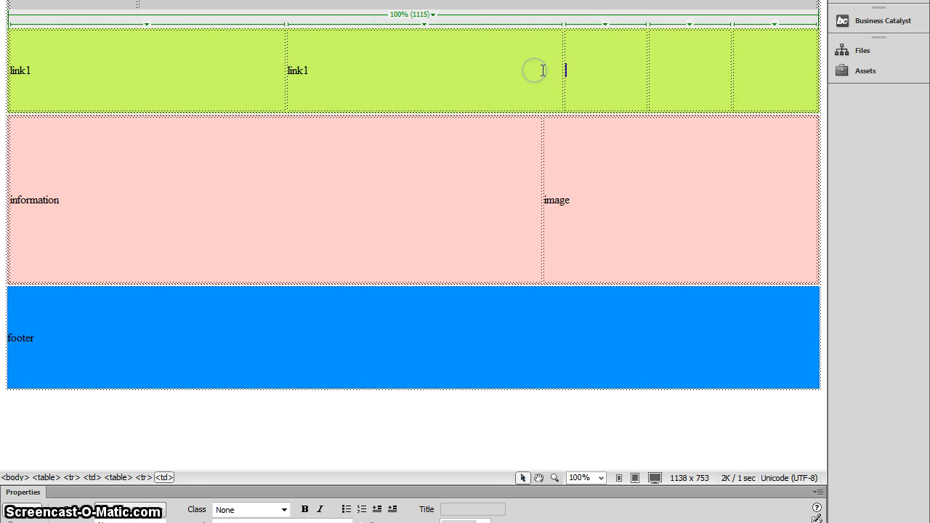
key(ctrl+v)
click(675, 67)
key(ctrl+v)
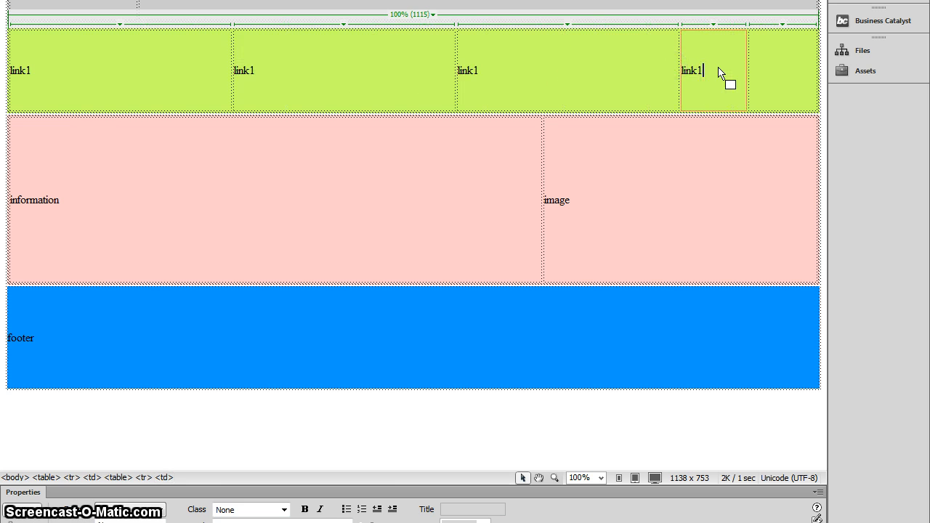
click(777, 68)
key(ctrl+v)
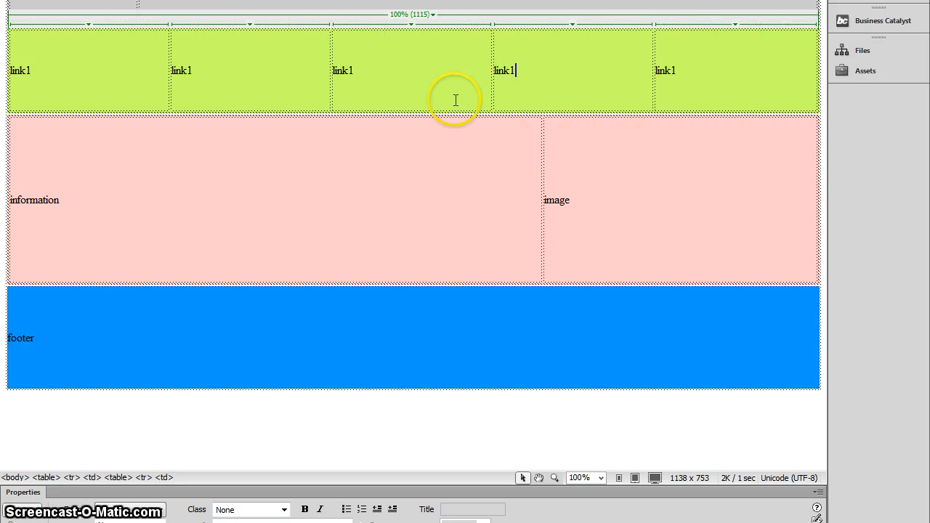
Renumber the copied labels in the green row as link2, link3, link4 and link5
click(515, 71)
key(BackSpace)
text(4)
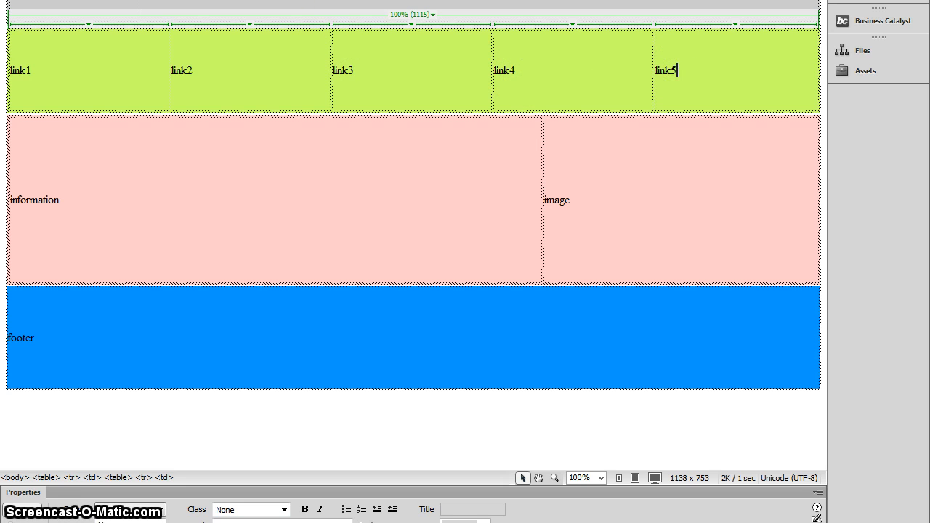
Label the grey row's narrow cell "logo" and its wide cell "banner"
click(465, 4)
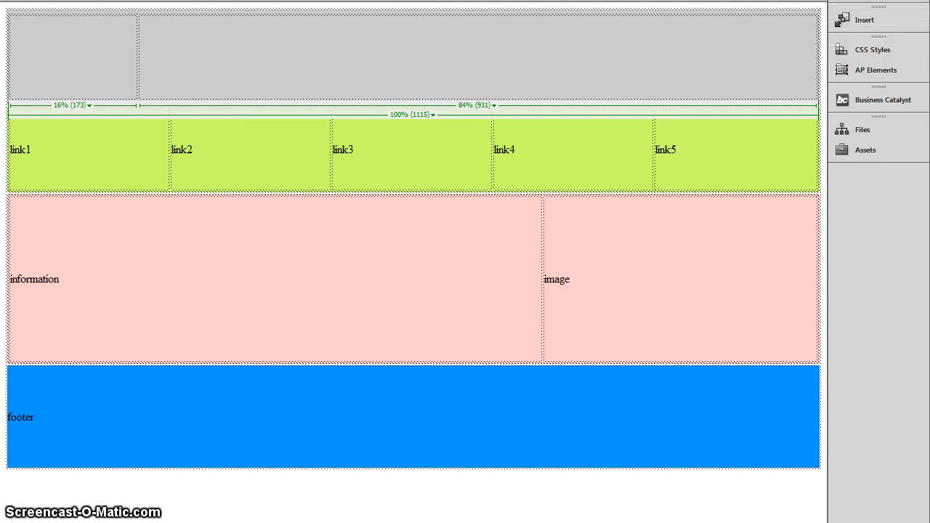
text(logo)
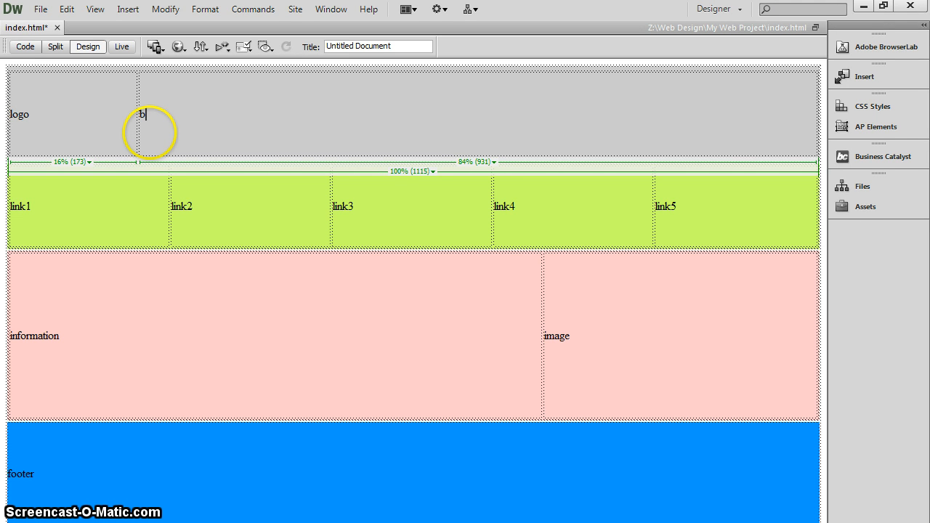
click(127, 220)
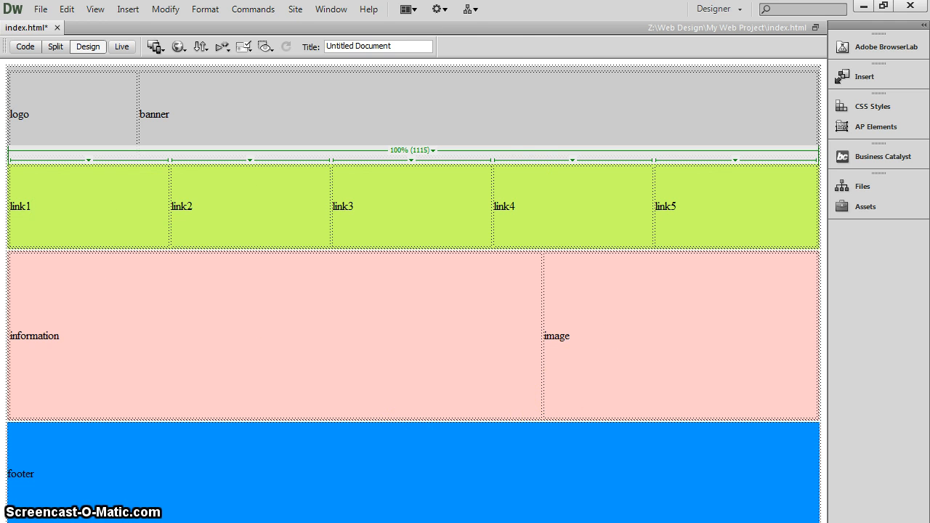
Check the layout sketch in Paint, return to Dreamweaver and narrow the grey row's logo column to about 10%
key(alt+Tab)
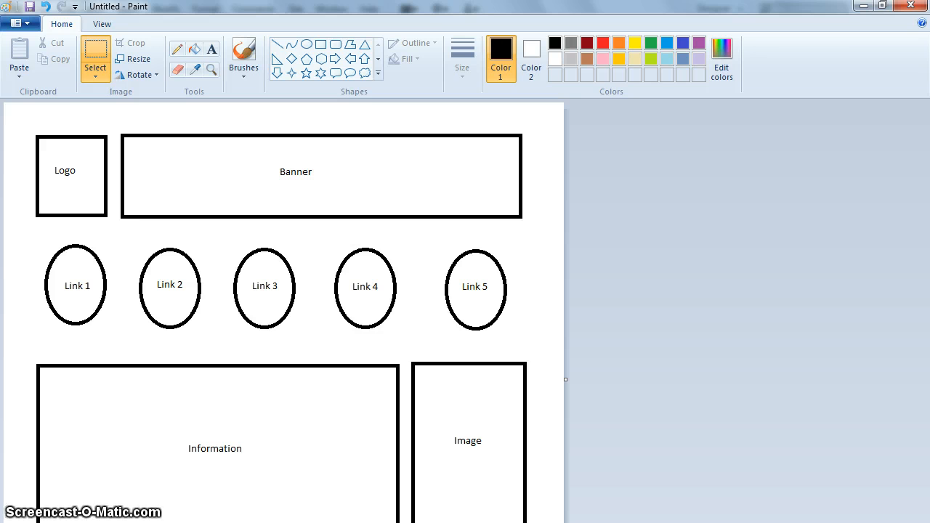
key(alt+Tab)
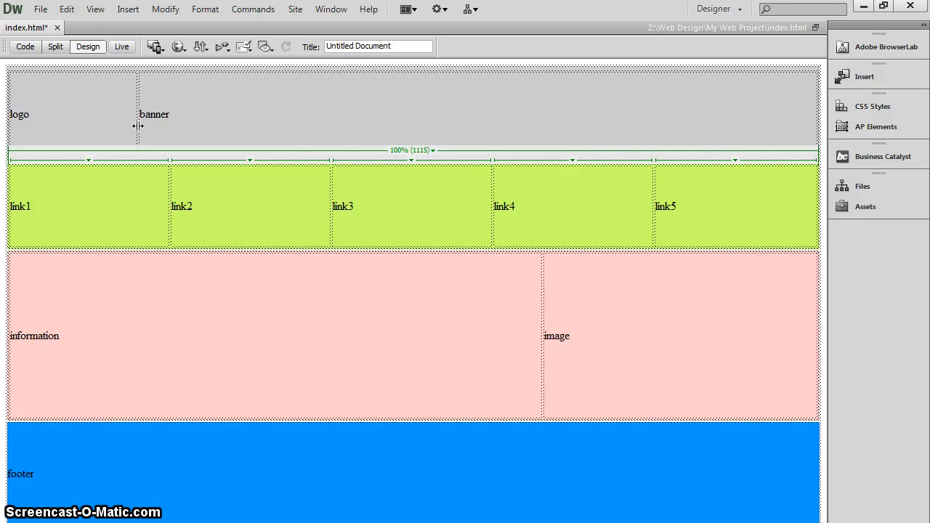
drag(138, 125, 89, 128)
click(75, 128)
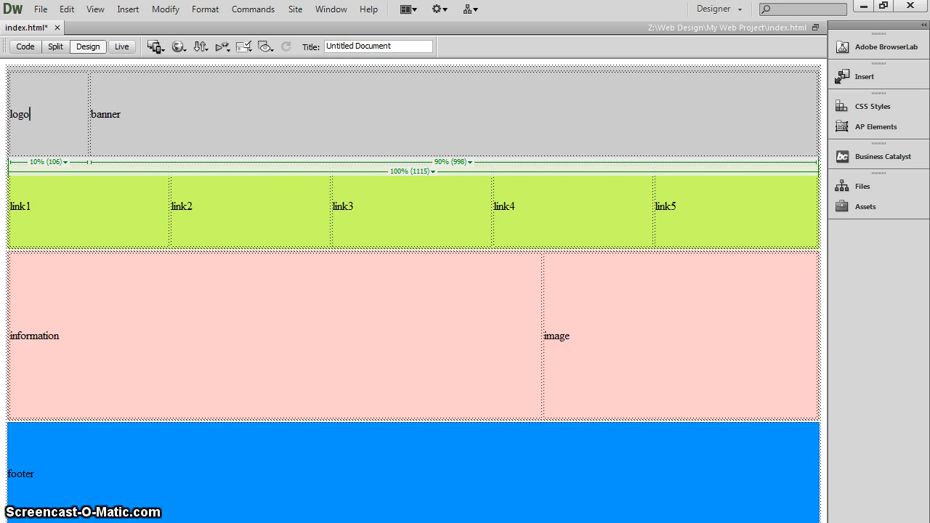
key(super)
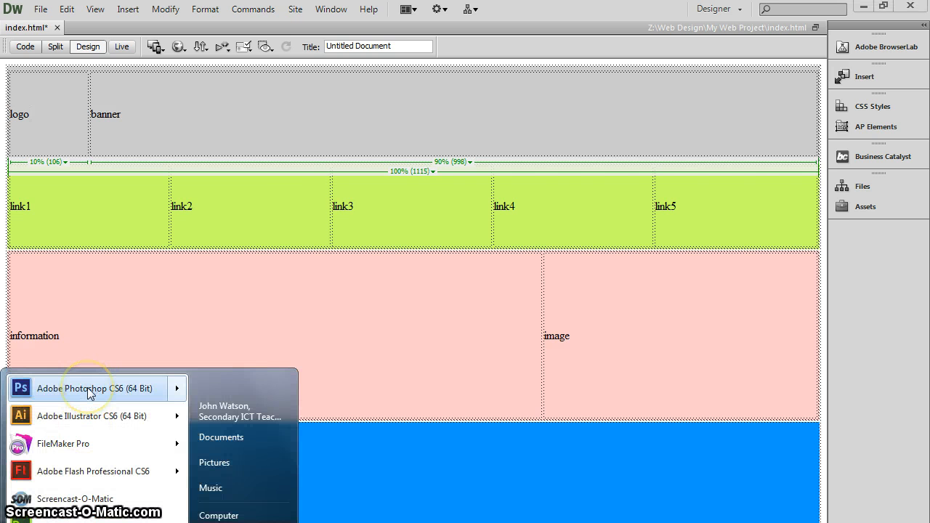
mouse_move(90, 399)
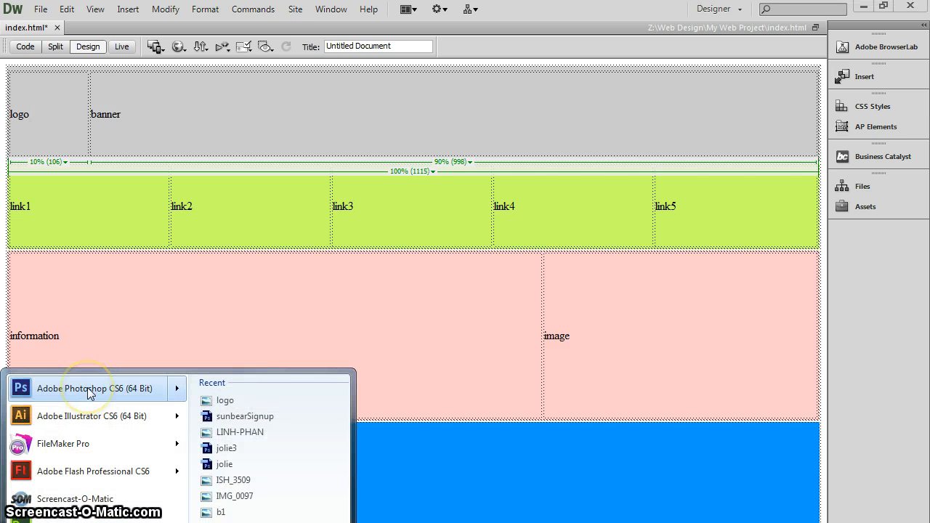
click(551, 25)
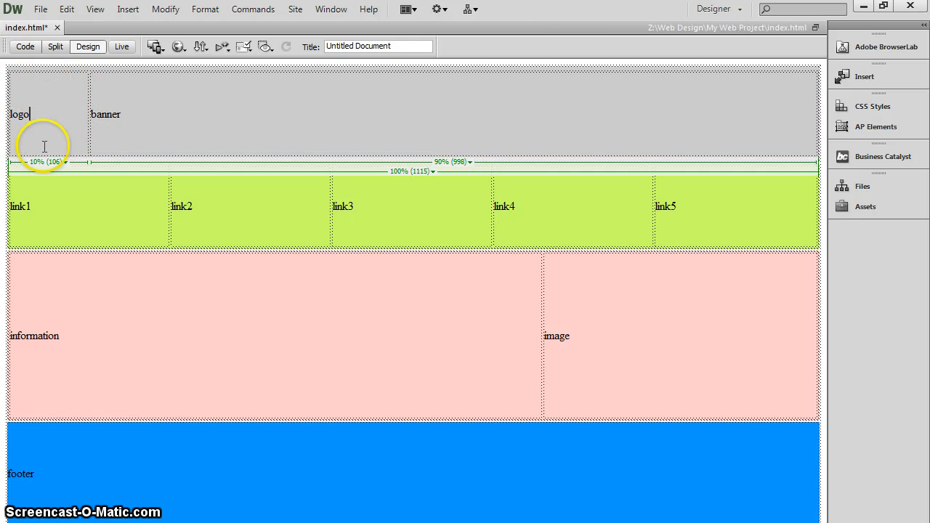
Compare the page with the Paint sketch again and narrow the grey row's logo column to about 9%
click(251, 522)
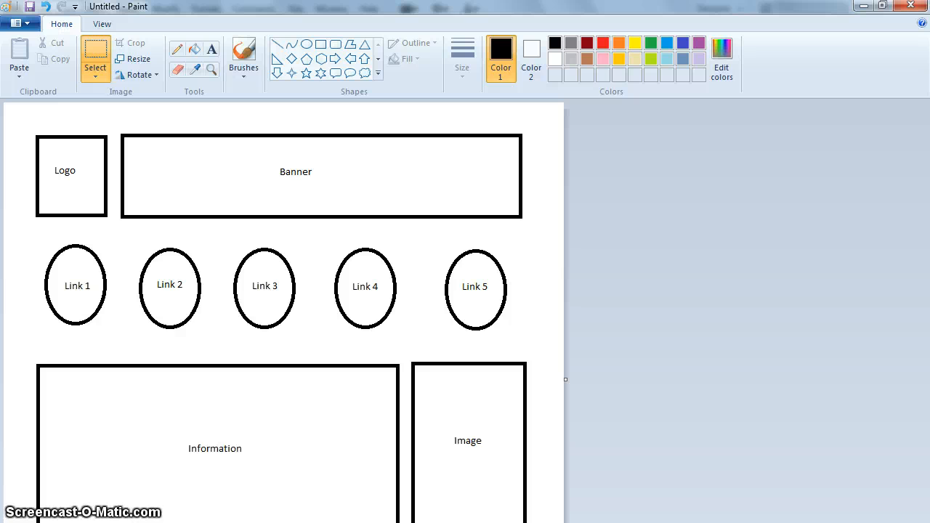
click(251, 522)
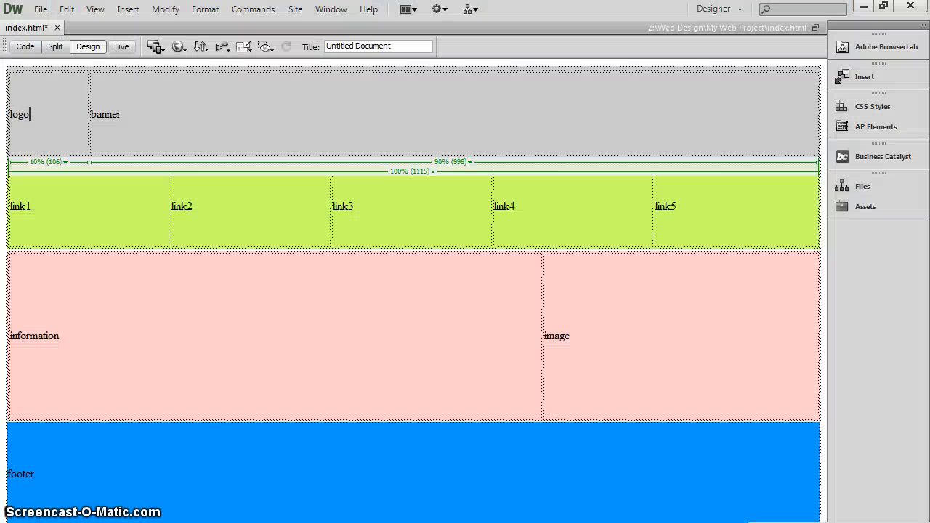
click(38, 114)
drag(89, 116, 81, 114)
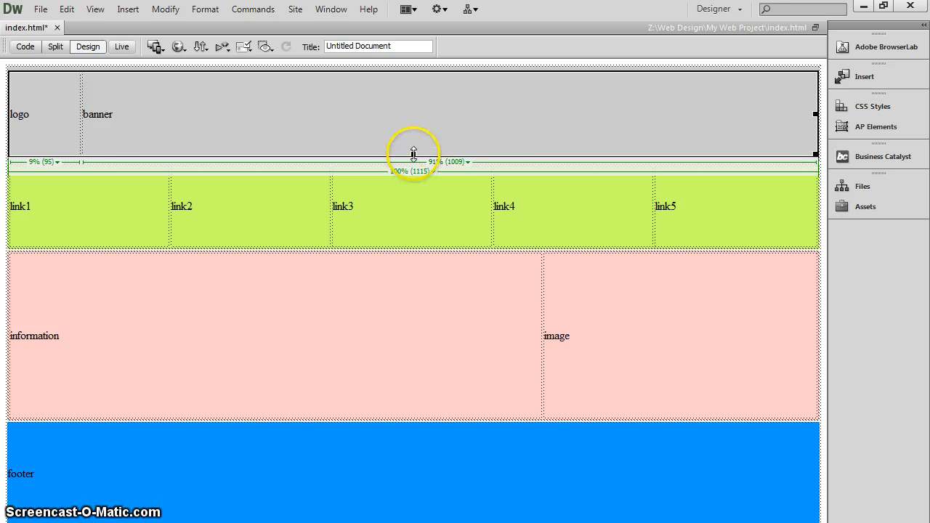
click(54, 119)
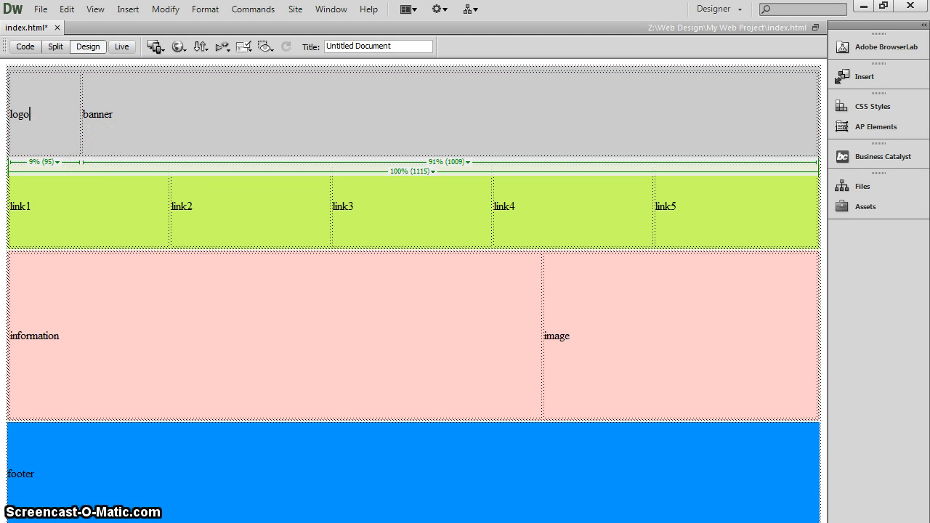
Open Adobe Photoshop CS6 and create a new 500 × 500 pixel document at 72 pixels/inch with a white background
key(super)
click(69, 386)
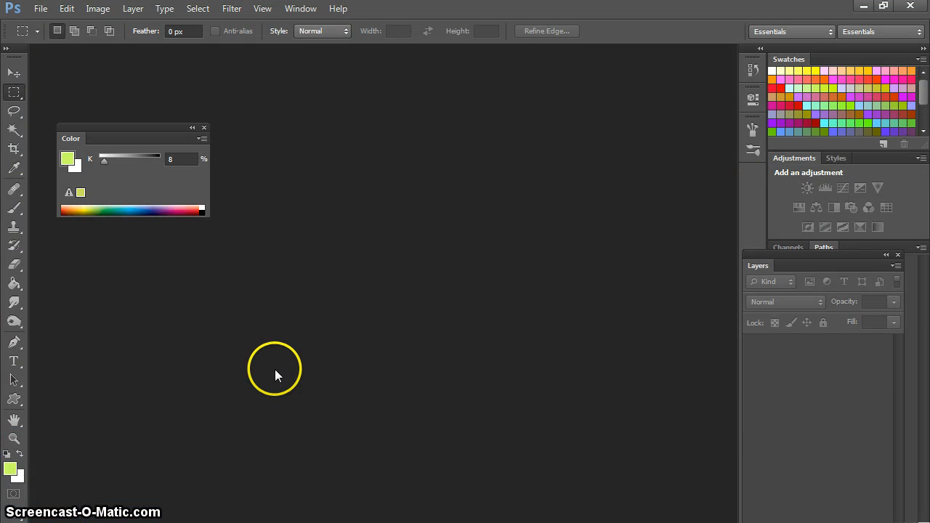
click(41, 8)
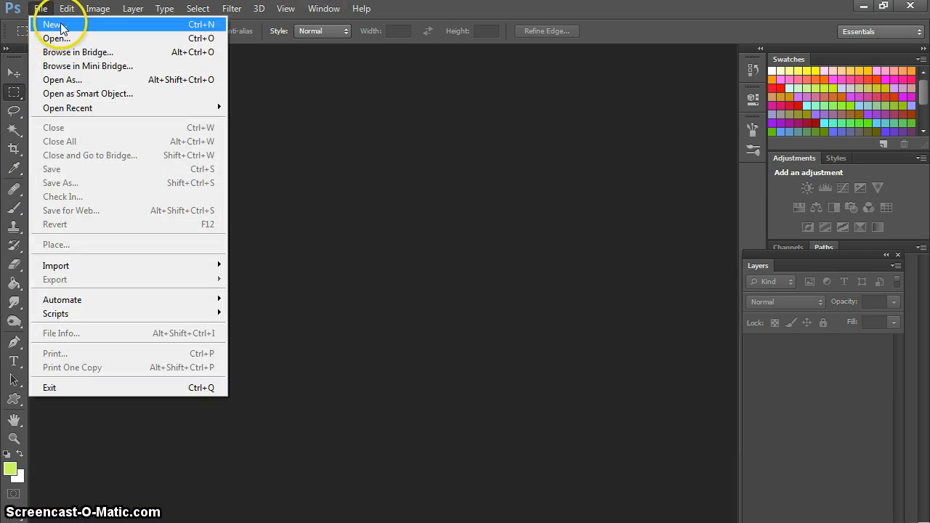
click(62, 26)
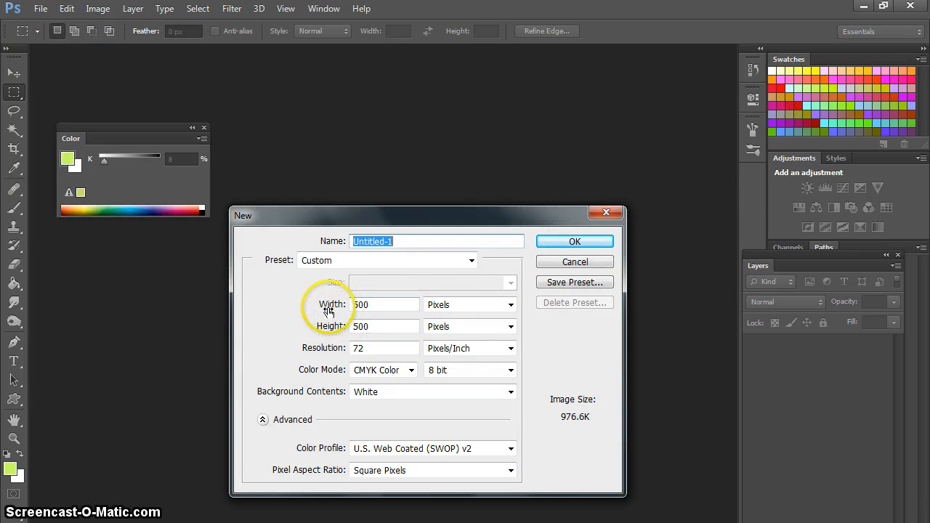
drag(371, 304, 340, 304)
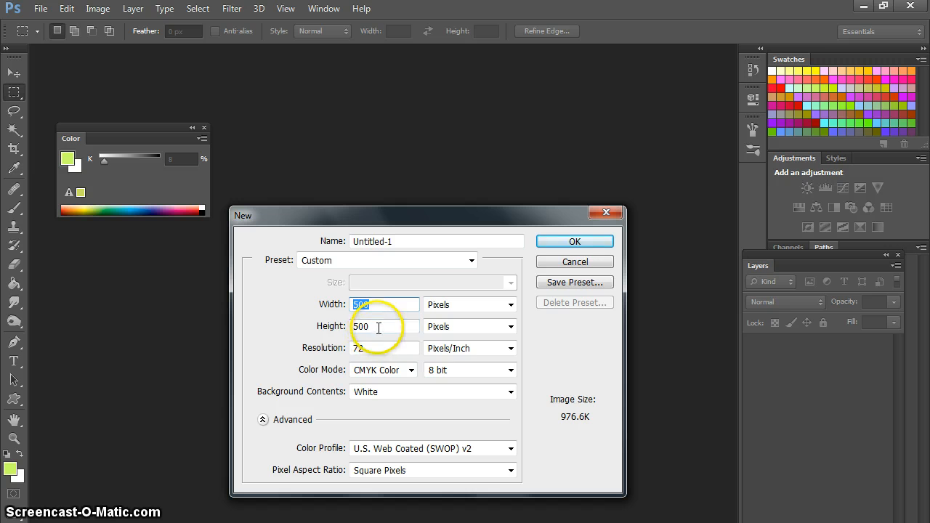
drag(377, 328, 332, 303)
click(372, 304)
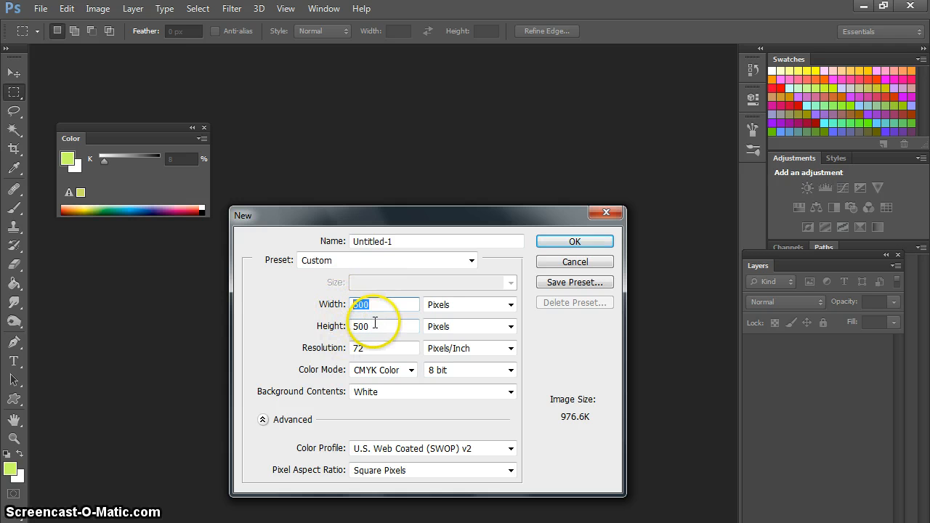
drag(377, 326, 350, 327)
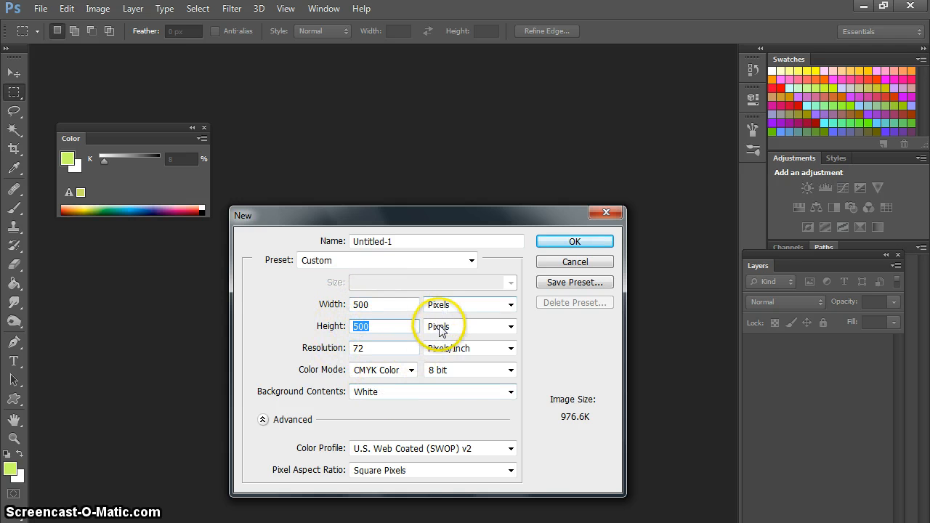
click(574, 241)
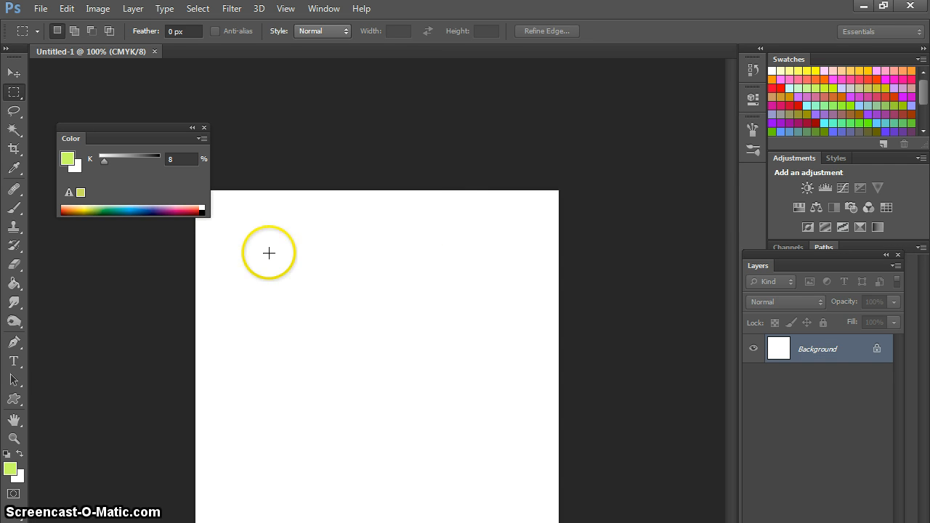
Add the text "My Webpage" with the Type tool near the canvas's upper-left corner
click(14, 362)
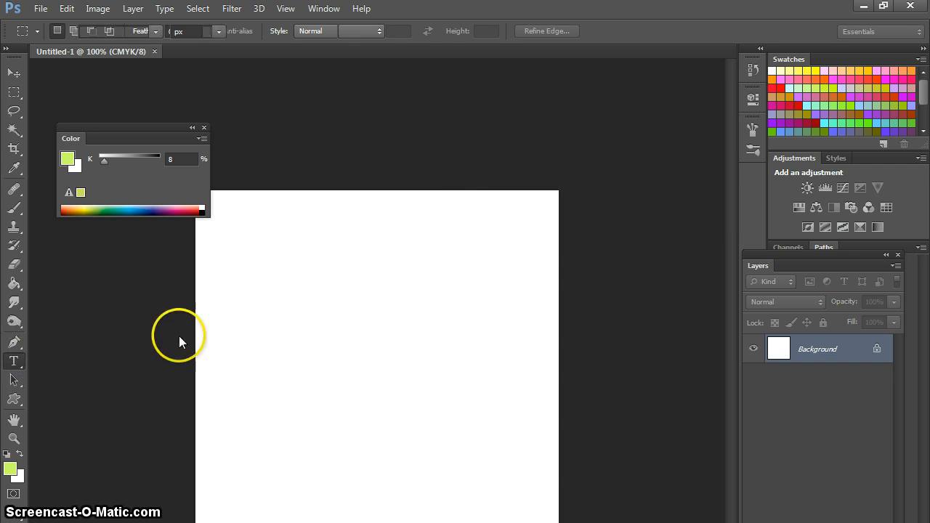
click(245, 251)
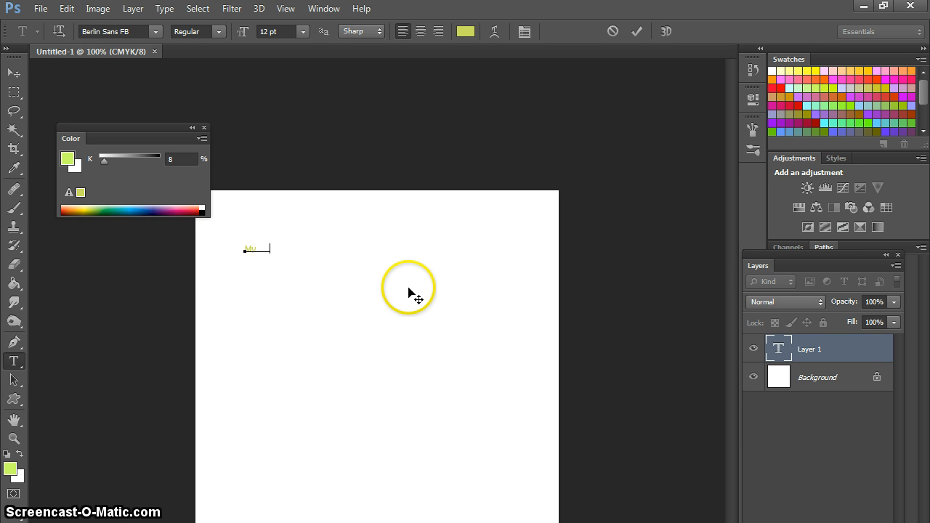
text(My Webpage)
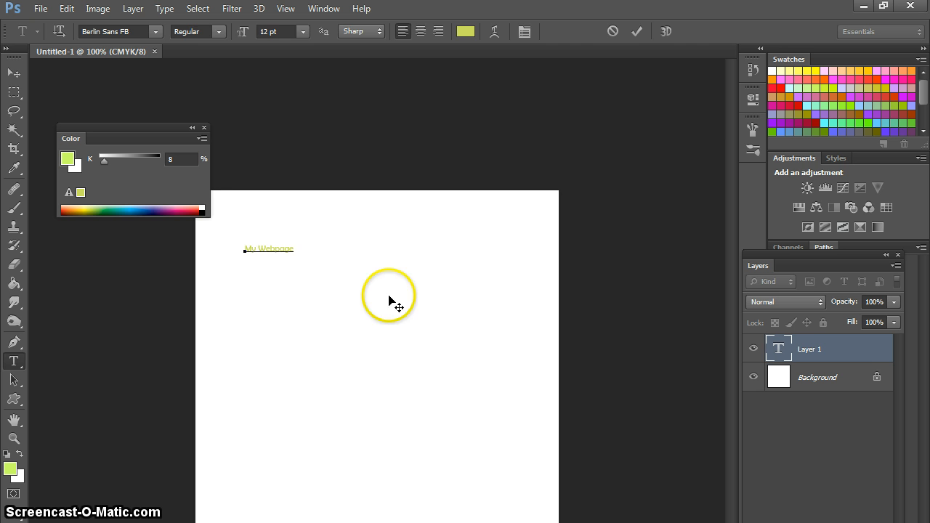
Enlarge the "My Webpage" text with Free Transform so it spans most of the canvas width near the top edge
click(14, 73)
key(ctrl+t)
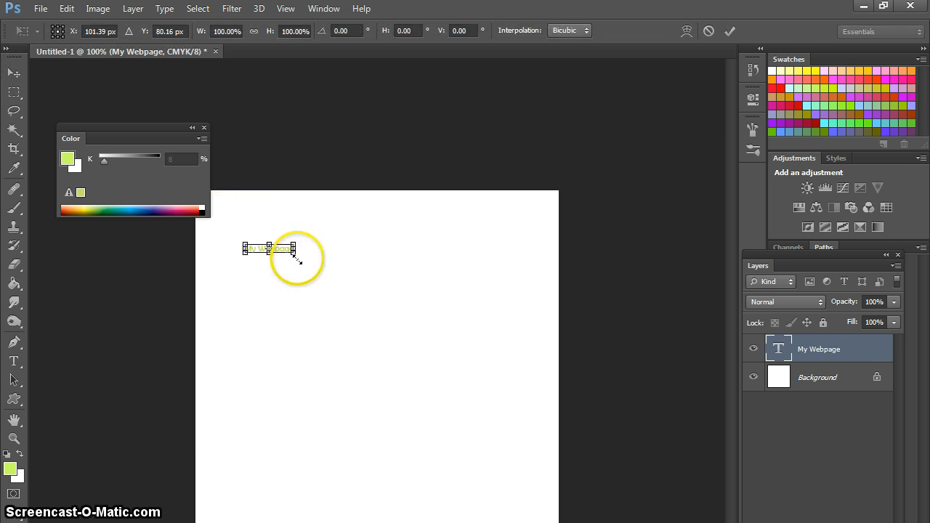
drag(295, 255, 482, 256)
key(Return)
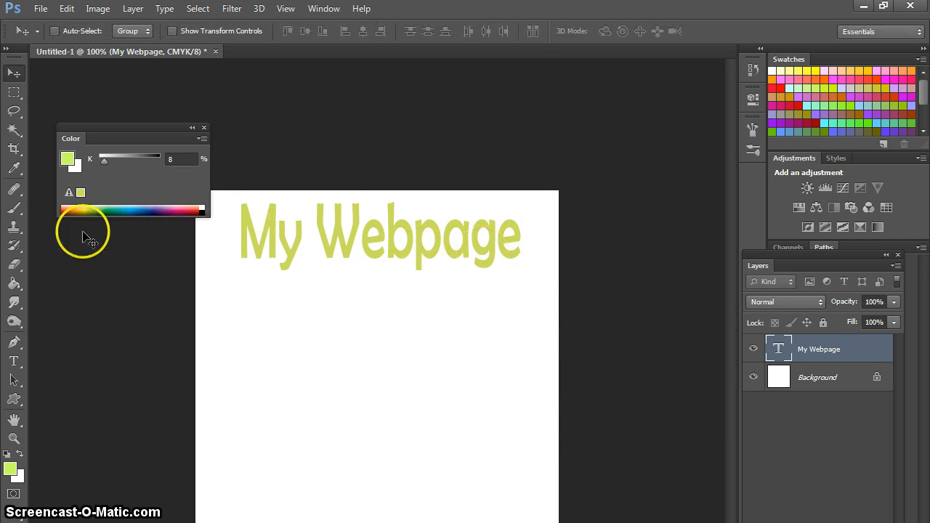
Draw a 1 px horizontal line about 504 px wide across the canvas below the "My Webpage" text with the Line tool
click(14, 398)
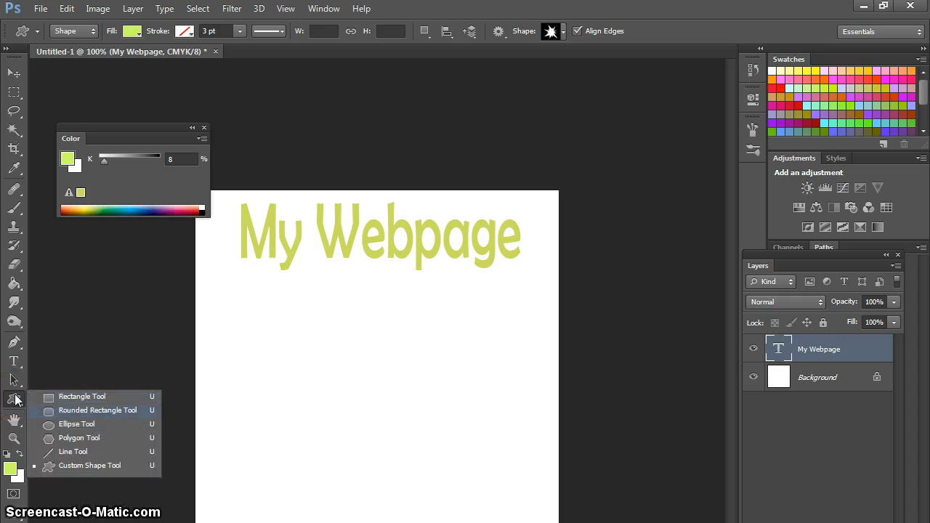
click(73, 451)
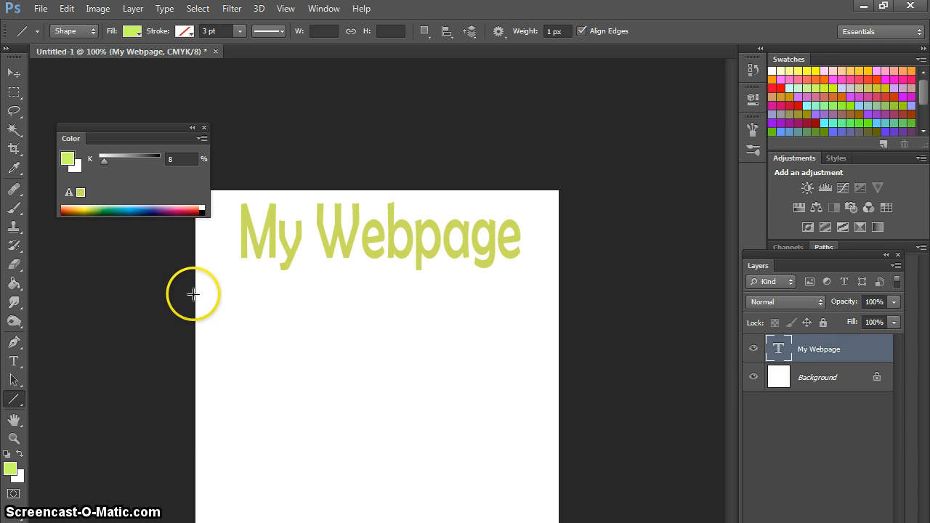
drag(193, 293, 560, 303)
click(15, 76)
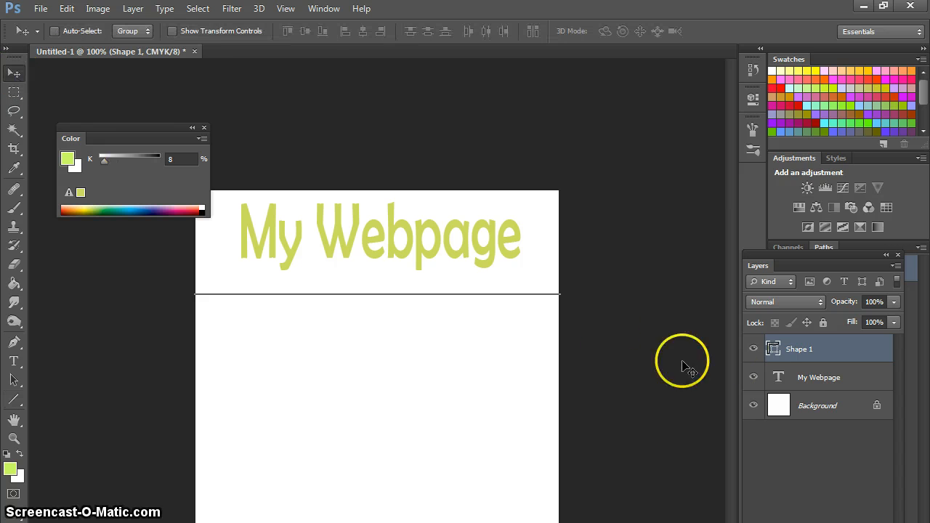
Select the line's shape layer and nudge the line up a few pixels towards the "My Webpage" text
click(821, 384)
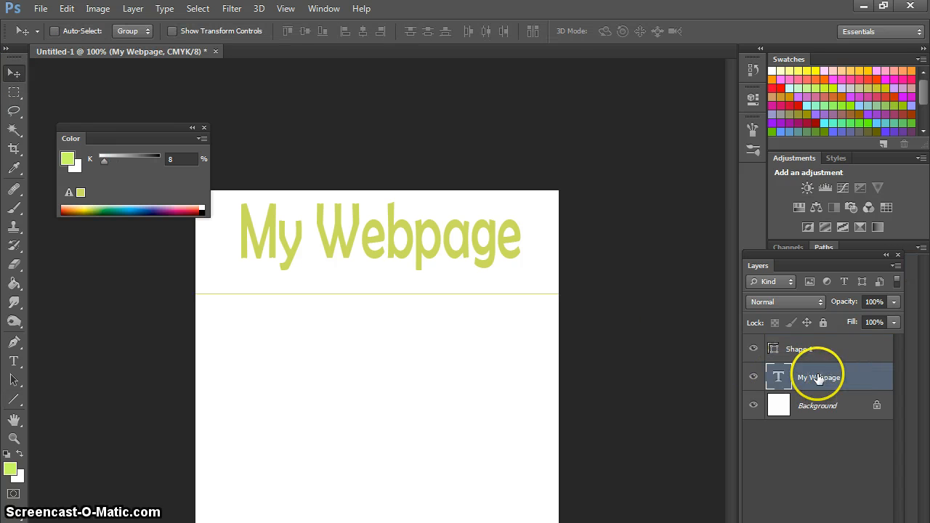
click(811, 351)
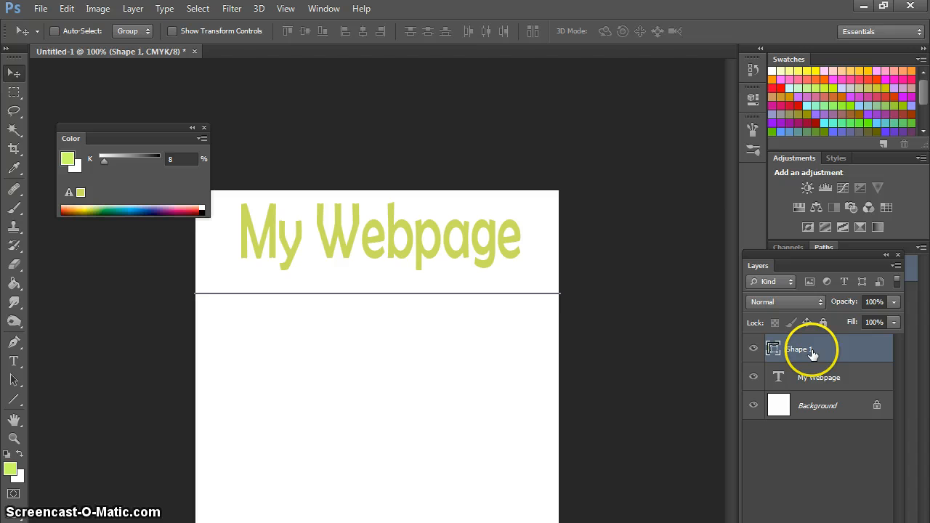
key(Up)
key(Up)
key(Up)
key(Up)
key(Up)
key(Up)
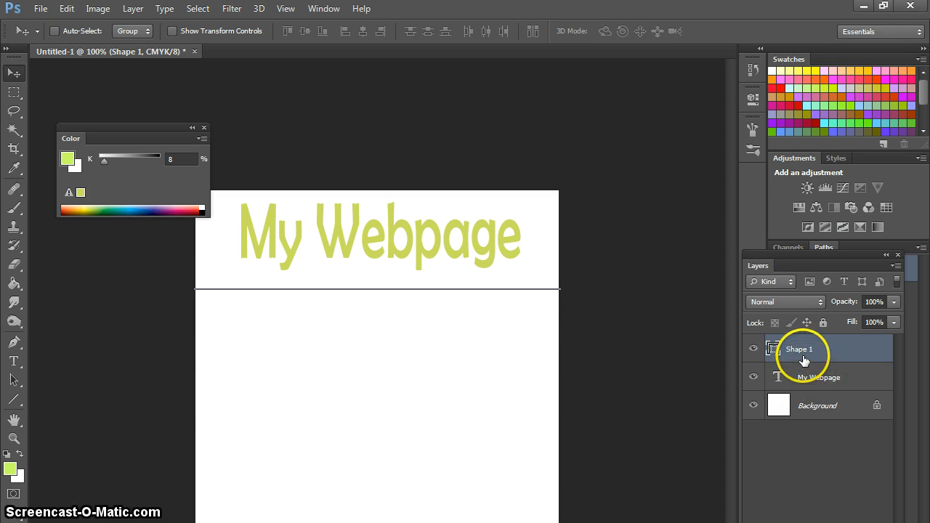
Rename the line's shape layer as "line"
double_click(804, 354)
text(line)
key(Return)
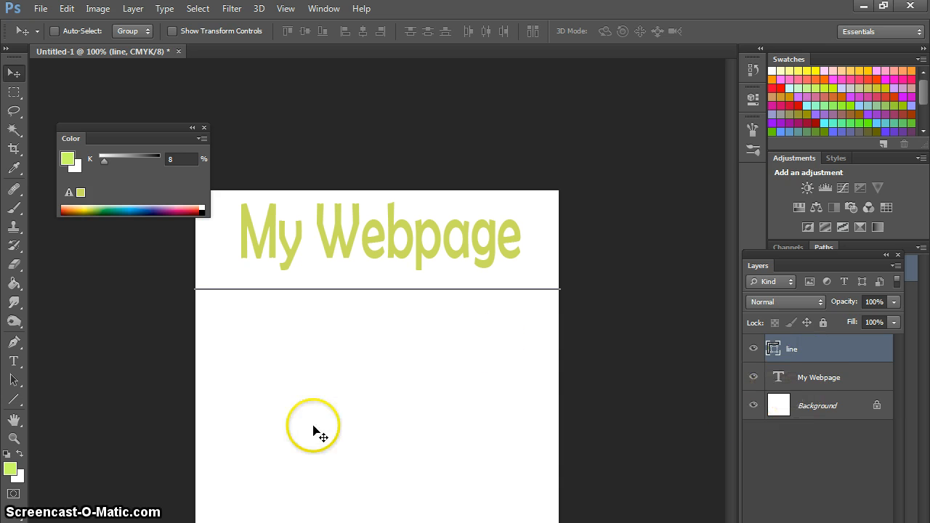
Draw a large filled starburst below the line with the Custom Shape tool, using the solid multi-pointed burst shape
click(11, 403)
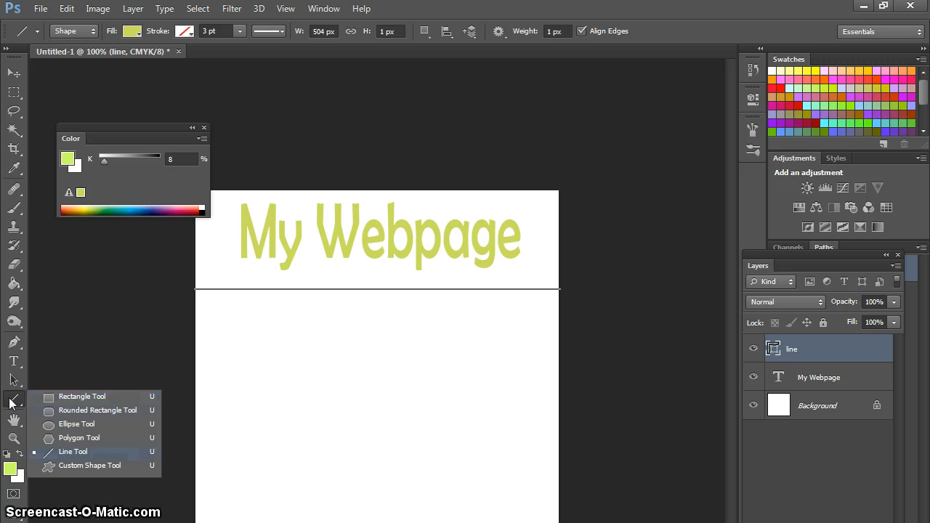
click(95, 466)
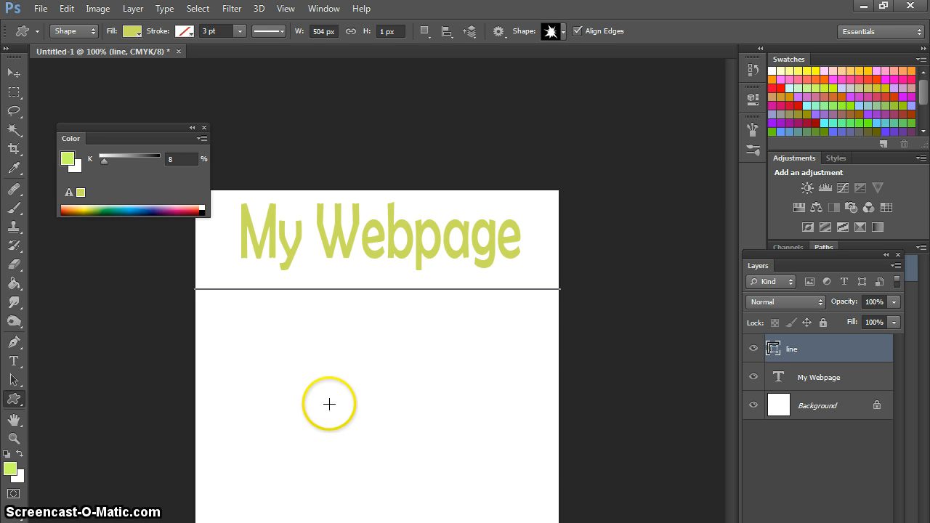
click(563, 31)
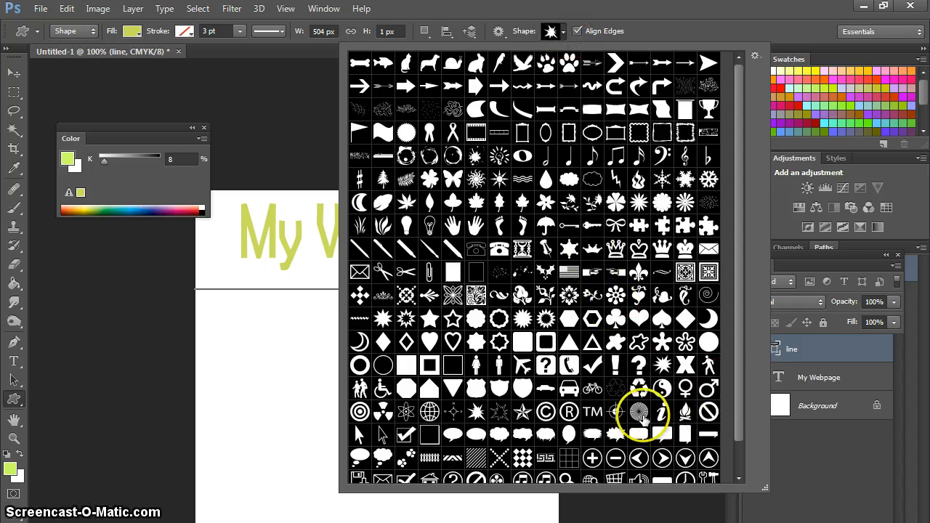
click(478, 415)
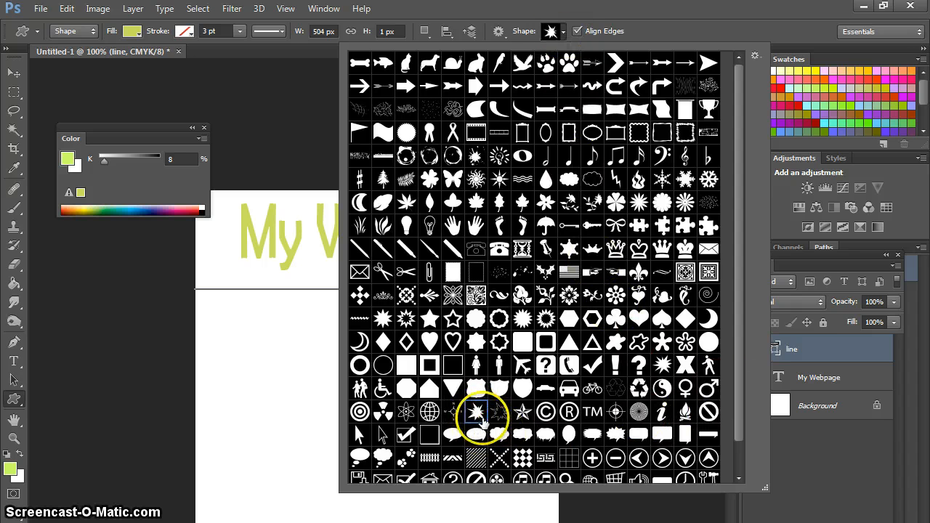
double_click(475, 410)
drag(270, 320, 477, 522)
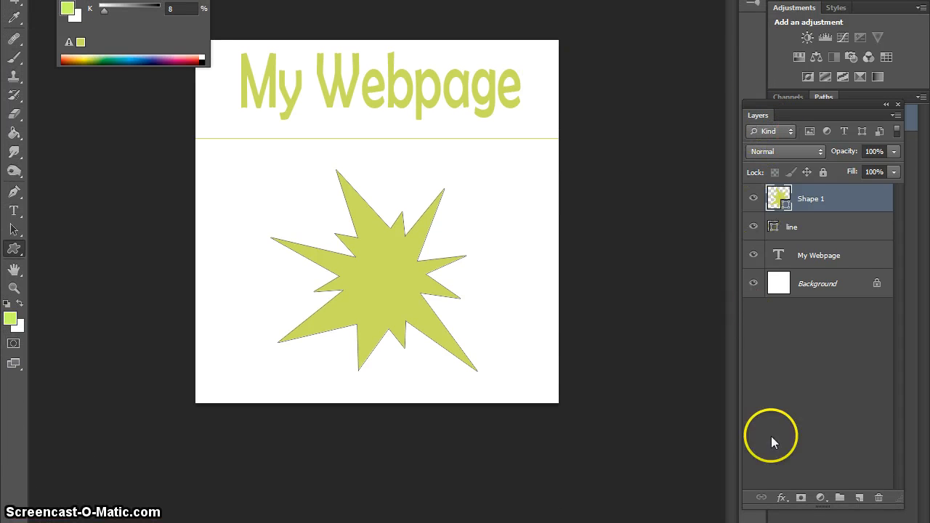
Add a Stroke layer style to the starburst and set its colour to dark green 317e02
click(782, 499)
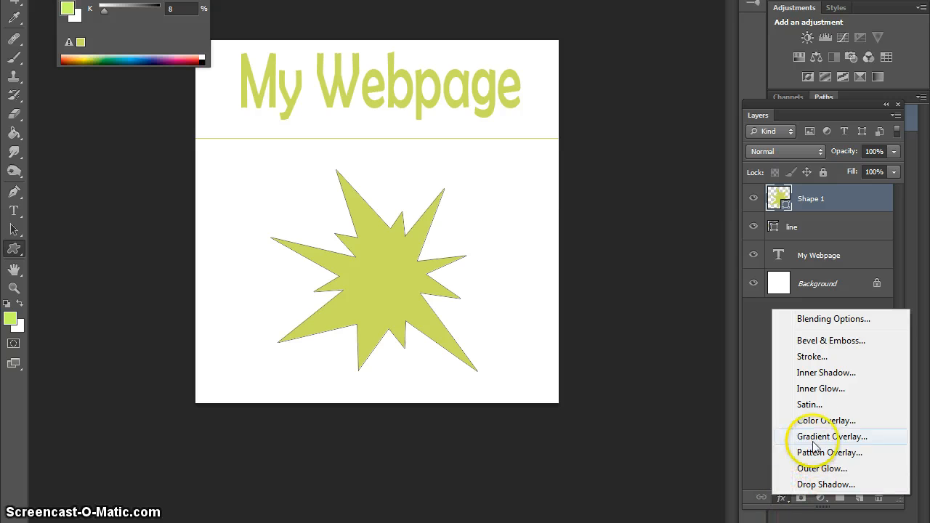
click(823, 359)
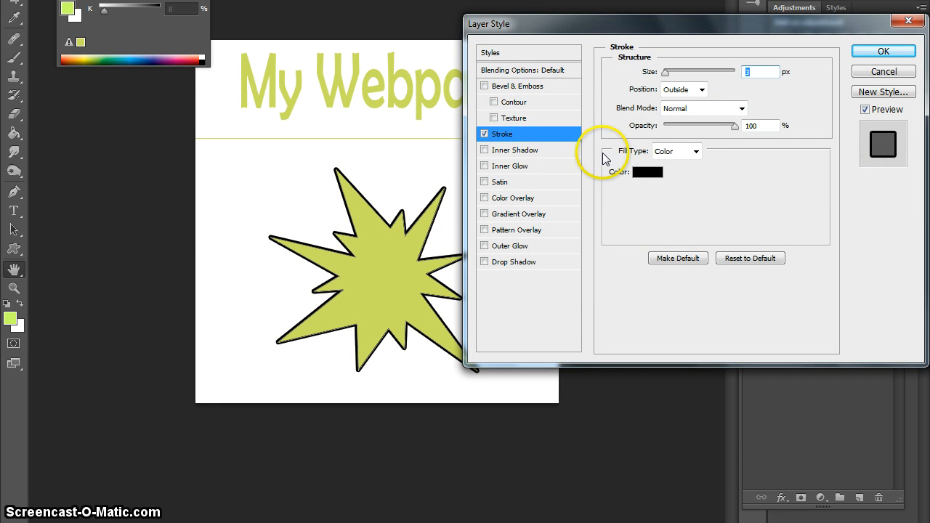
click(648, 173)
click(714, 220)
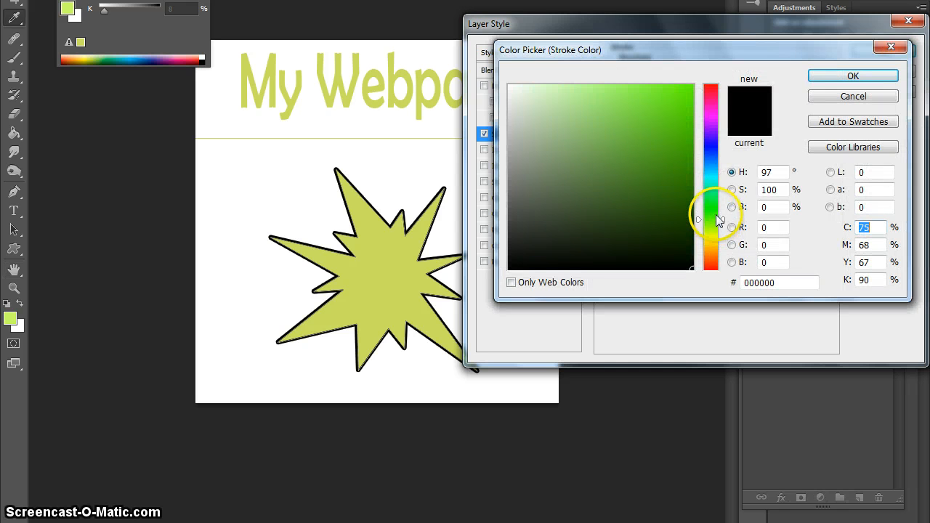
click(690, 178)
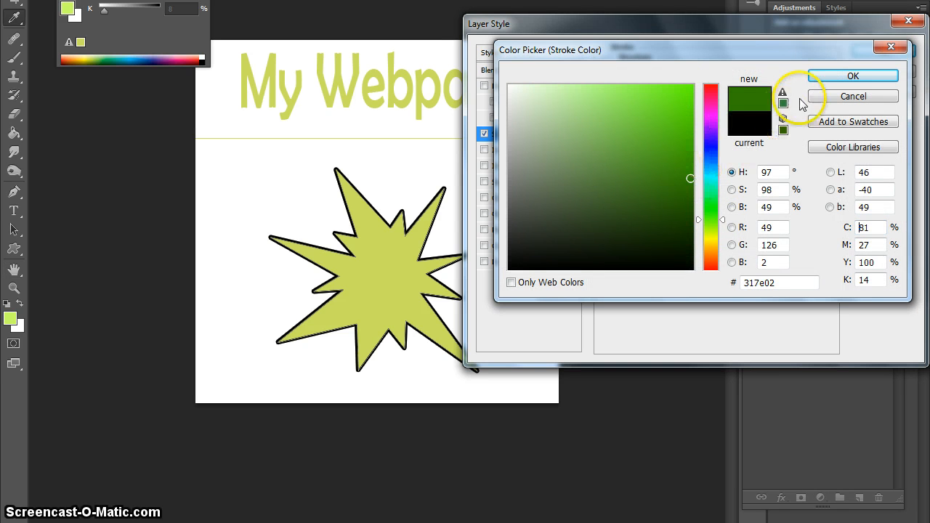
click(829, 76)
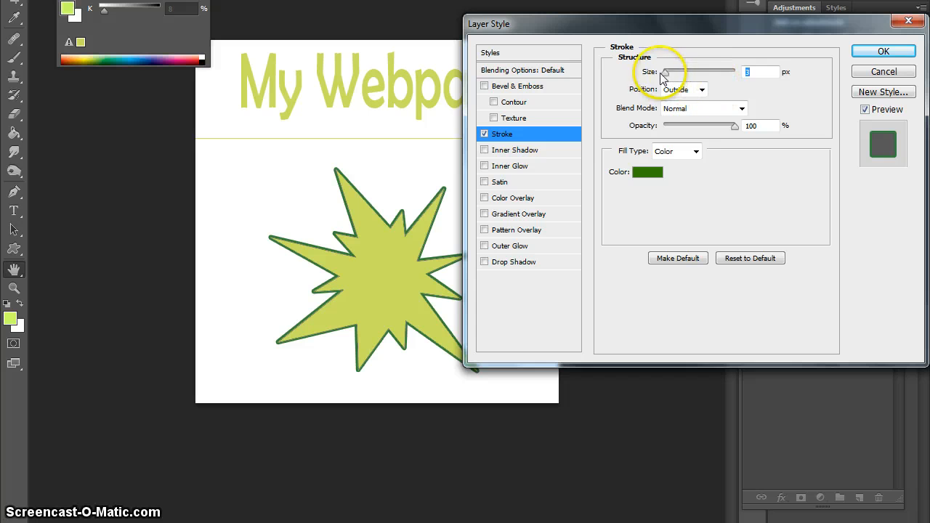
Set the starburst's stroke size to 5 px and its position to Inside
drag(666, 72, 668, 73)
click(684, 90)
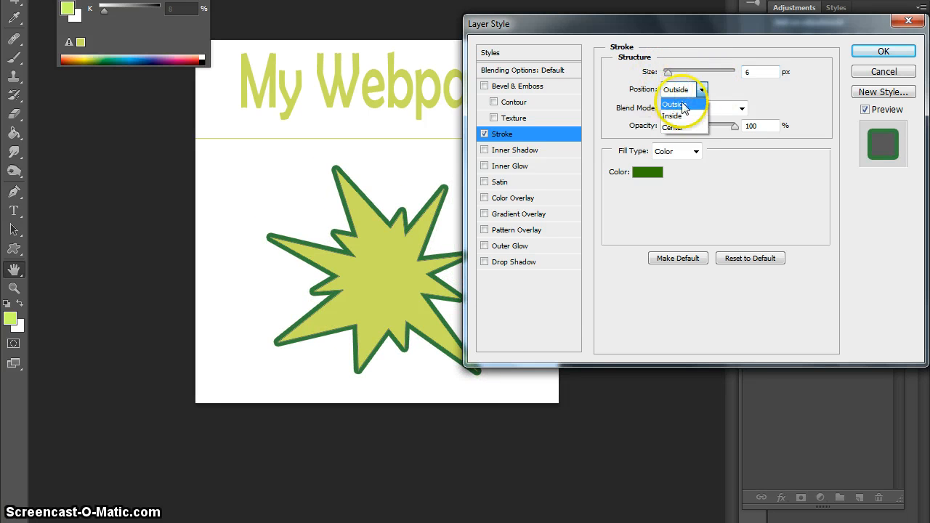
click(688, 109)
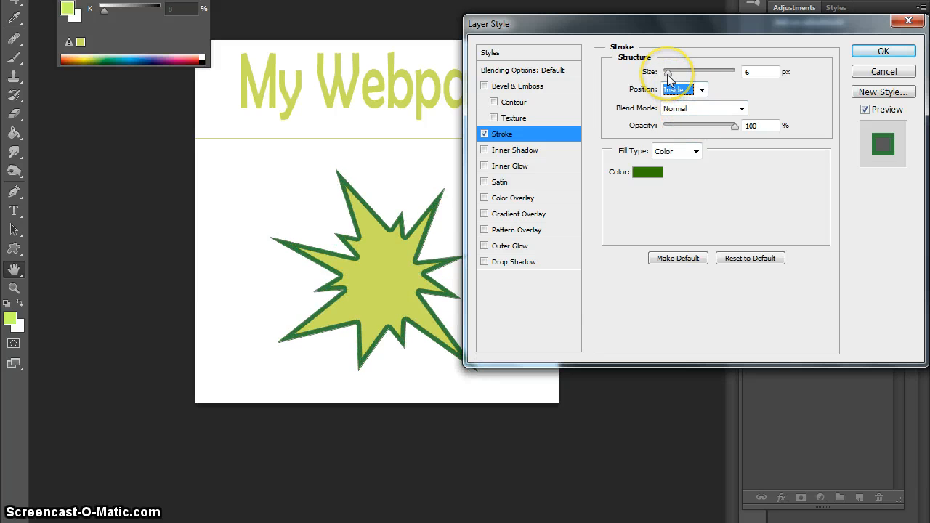
drag(668, 73, 666, 74)
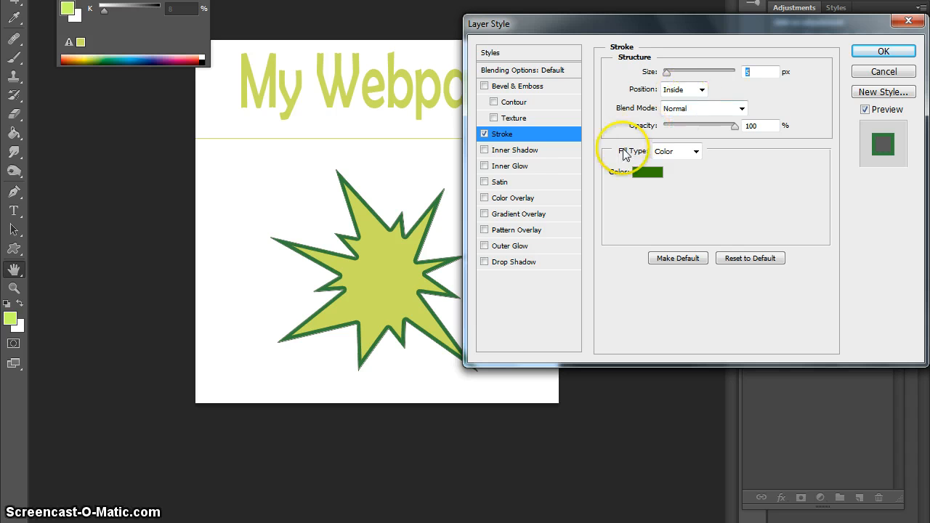
Add a Drop Shadow to the starburst with 41% opacity, 19% spread and 8 px size, and apply the layer style
click(514, 264)
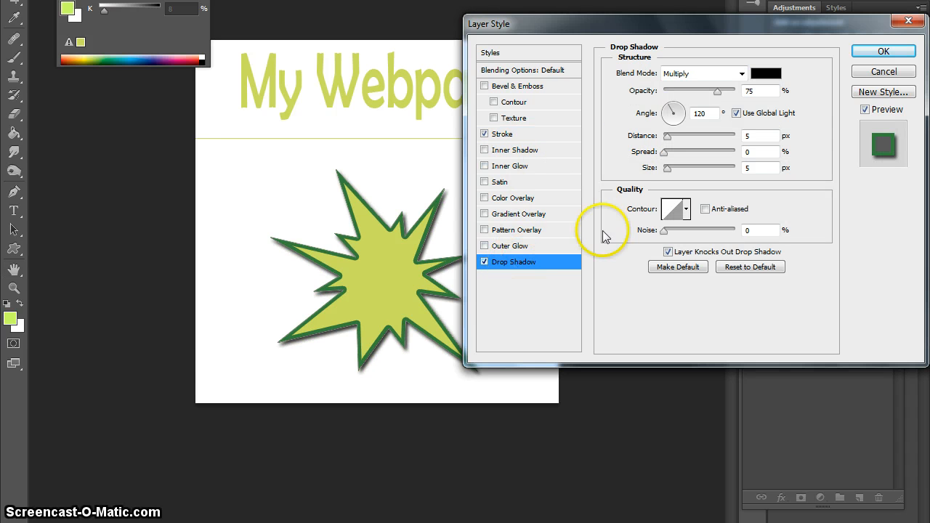
drag(719, 93, 693, 92)
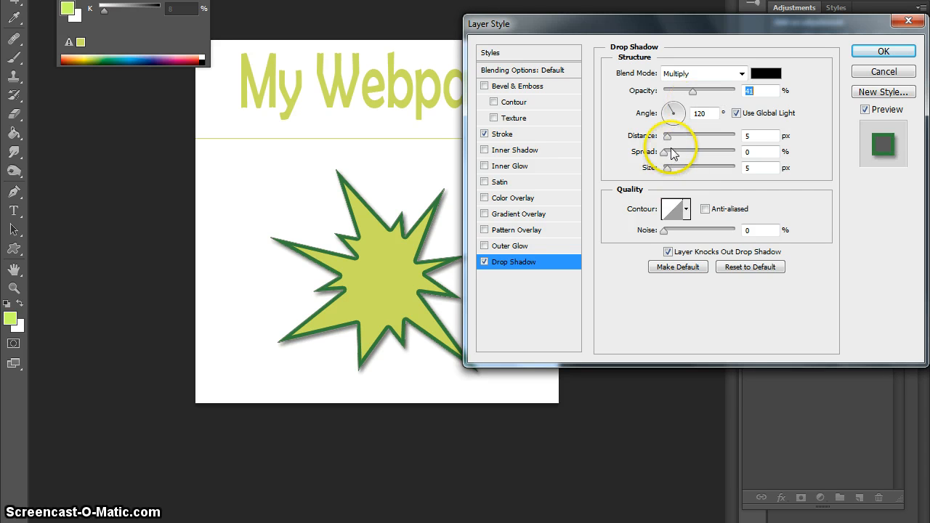
drag(668, 137, 670, 170)
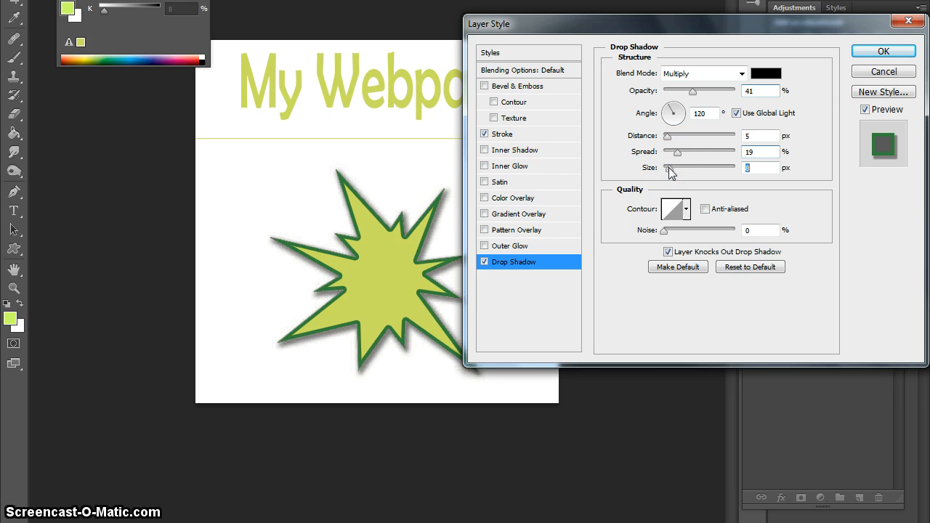
click(884, 52)
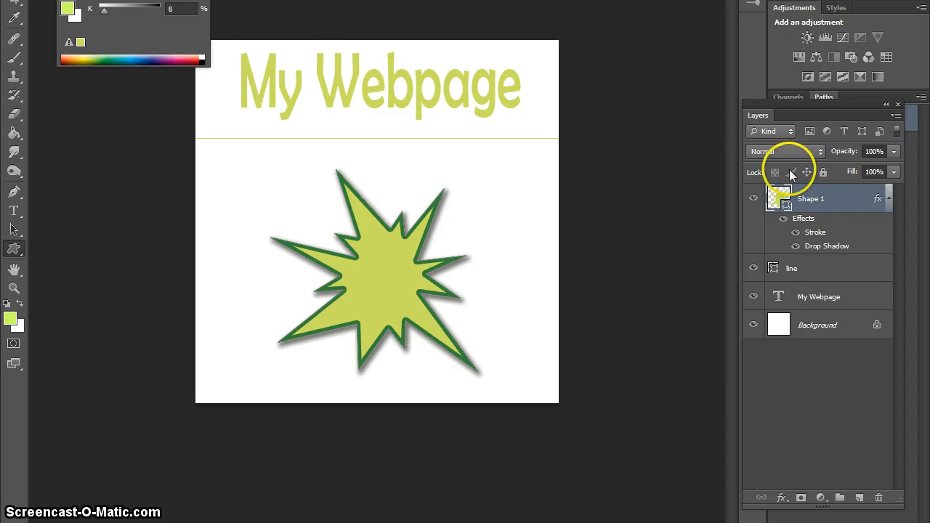
Select the "line" layer and nudge the line slightly closer to the "My Webpage" text
click(812, 270)
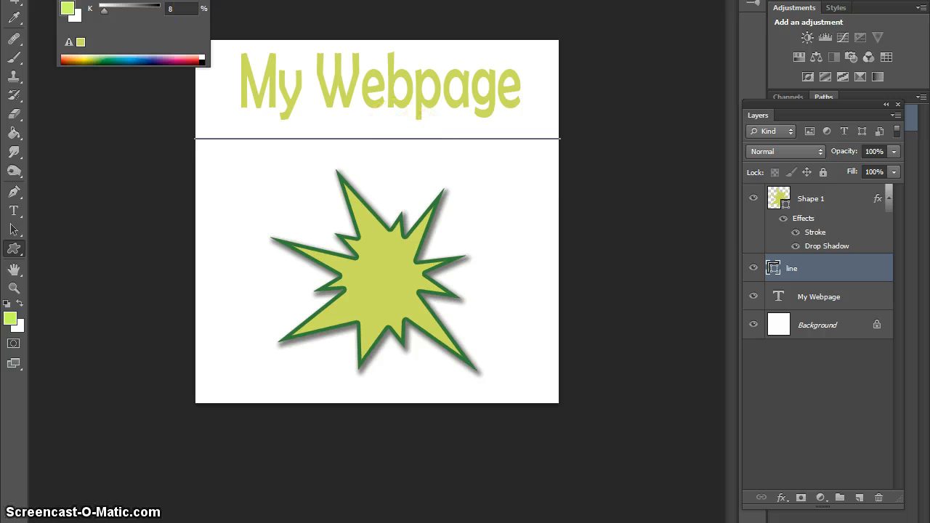
key(Up)
key(Up)
key(Up)
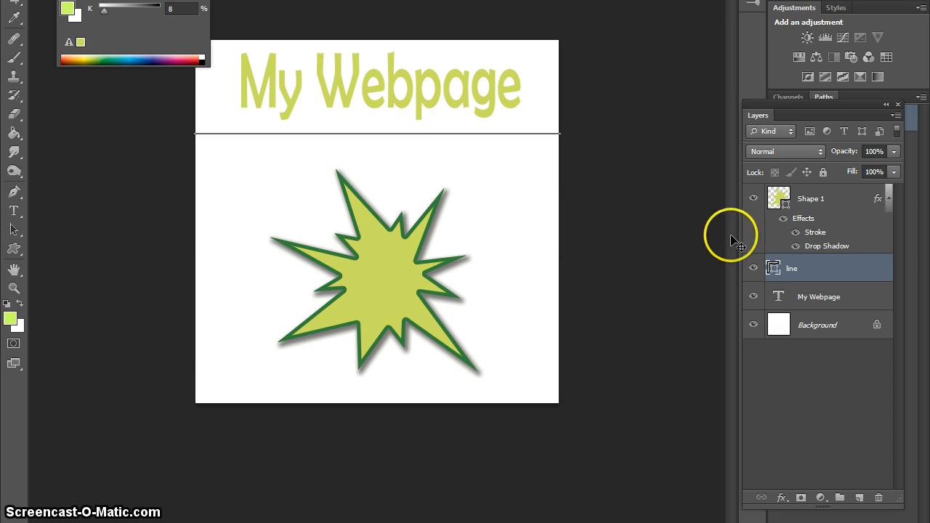
Rename the starburst's shape layer as "star"
double_click(812, 198)
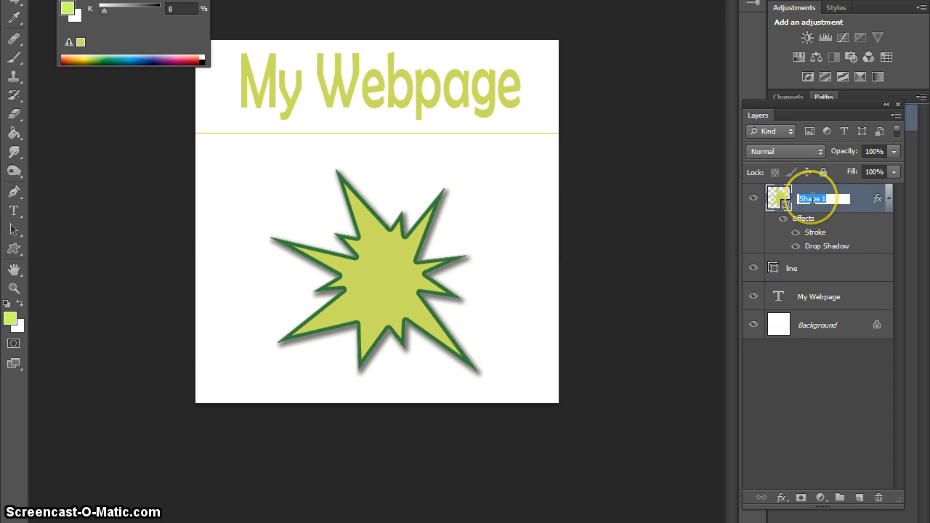
text(star)
key(Return)
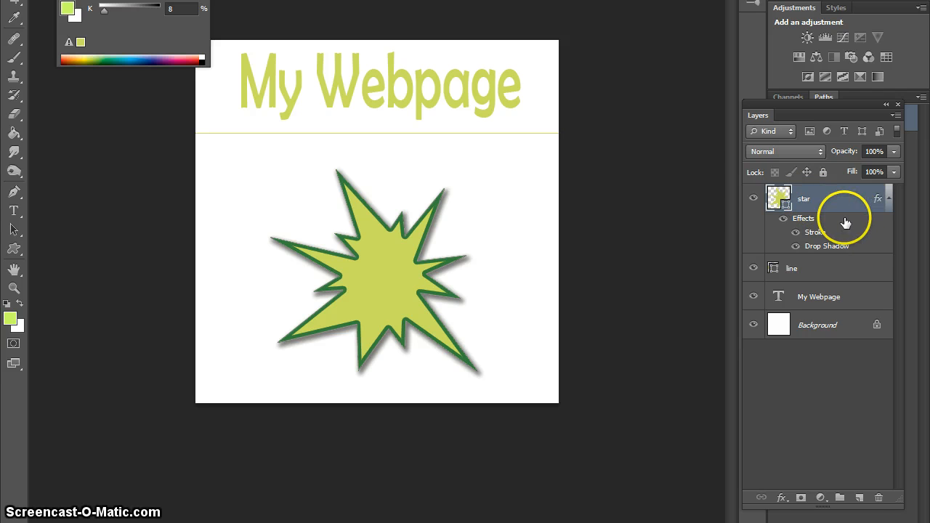
Nudge the starburst up several pixels towards the line
key(Up)
key(Up)
key(Up)
key(Up)
key(Up)
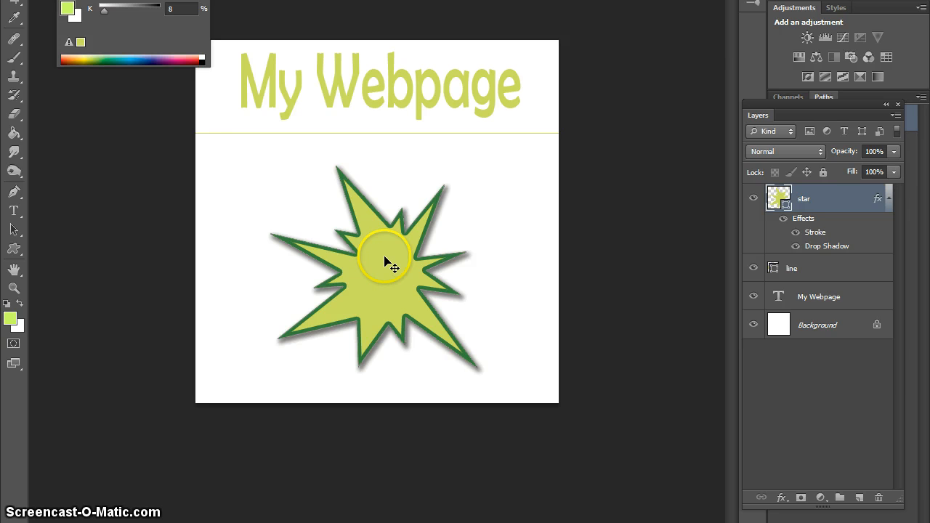
key(Up)
key(Up)
key(Up)
key(Up)
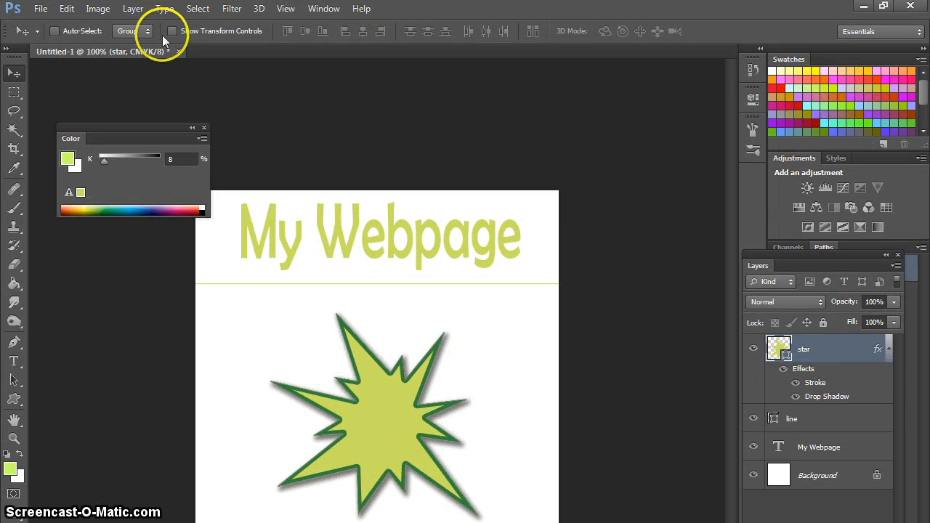
Start saving a copy of the logo artwork in JPEG format with the file name "logo"
click(40, 8)
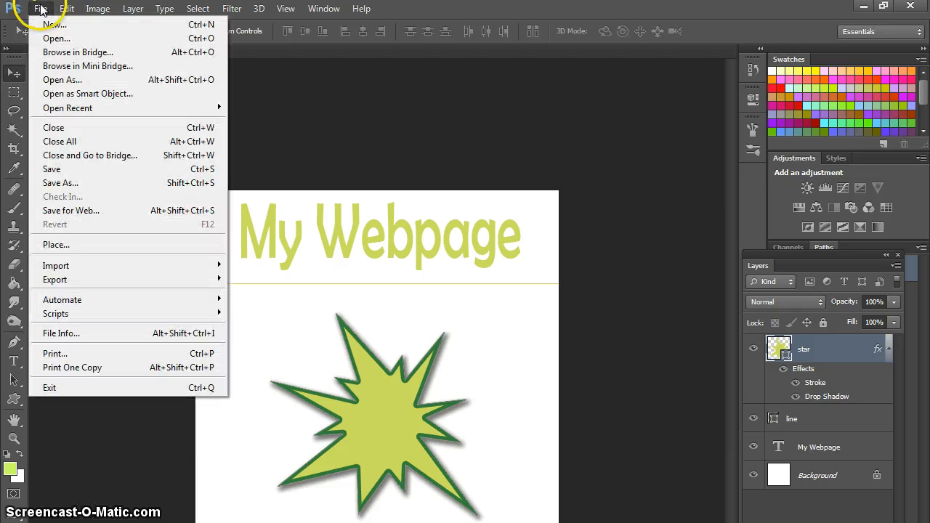
click(63, 183)
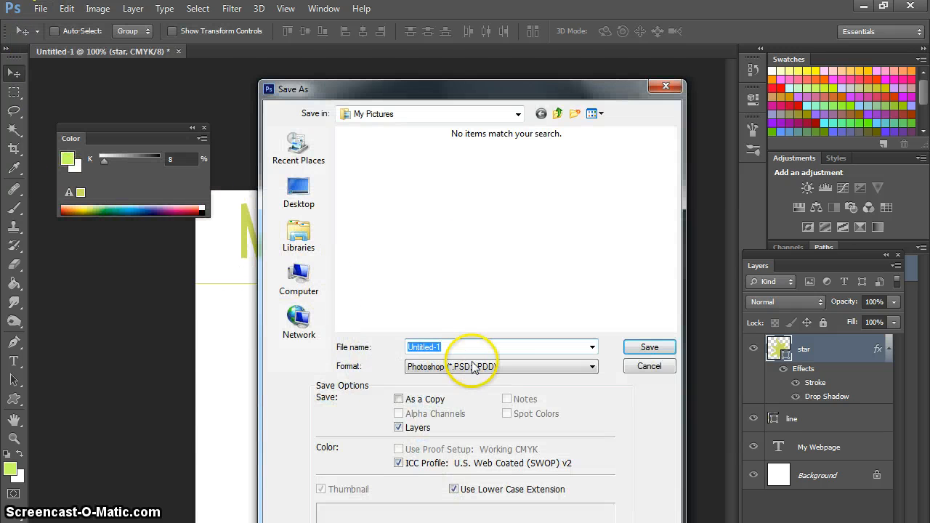
click(514, 368)
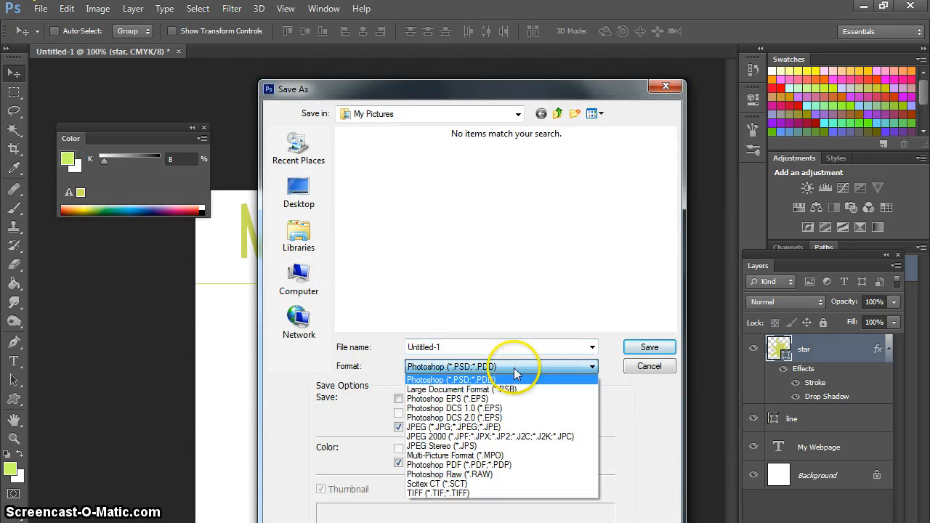
click(416, 428)
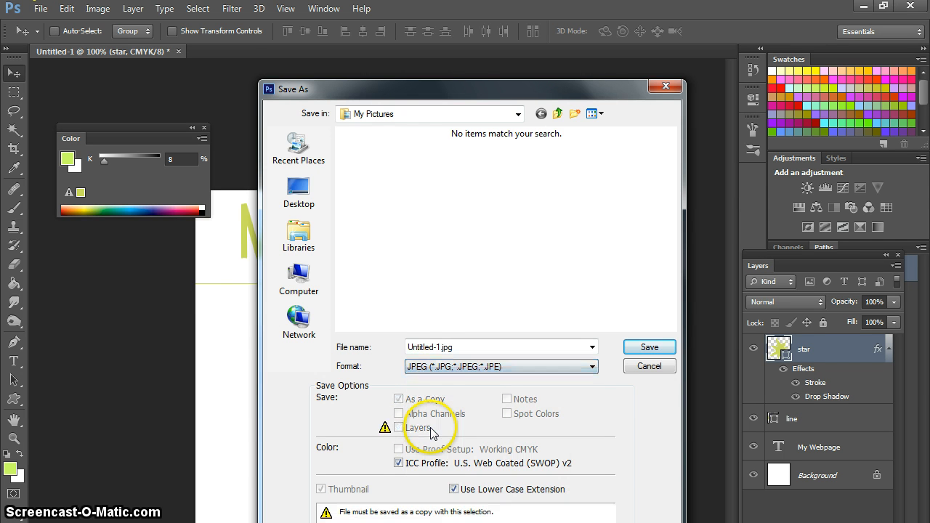
double_click(426, 348)
text(logo)
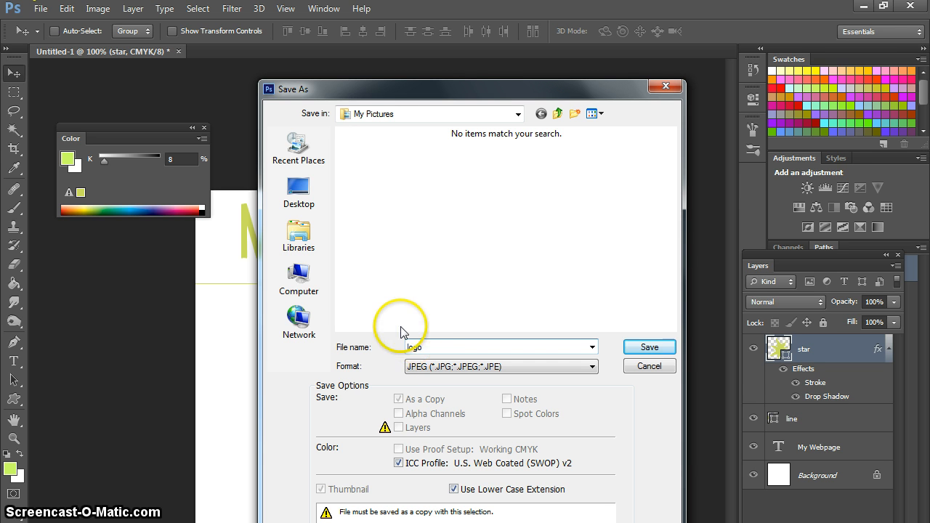
Set the save location to the "My Web Project" folder inside "Web Design" on the personal network drive
click(328, 285)
double_click(574, 279)
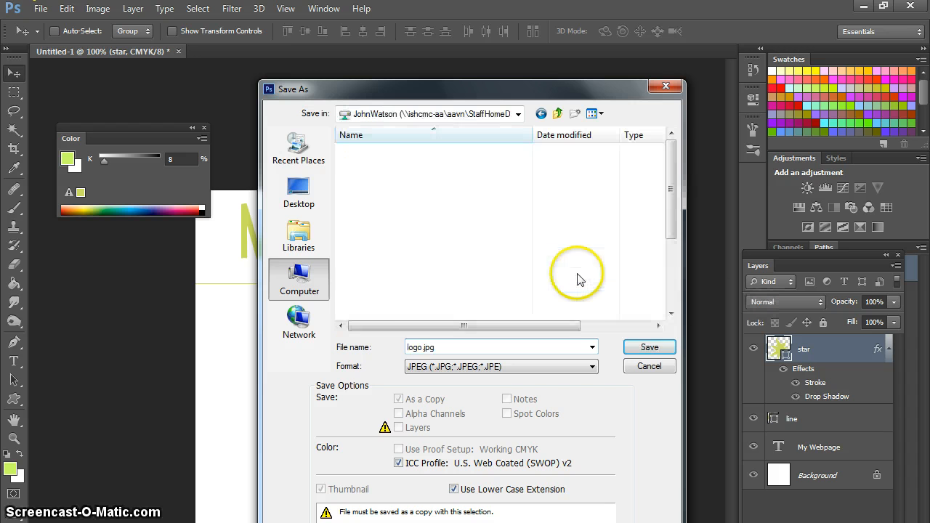
scroll(380, 276, down, 2)
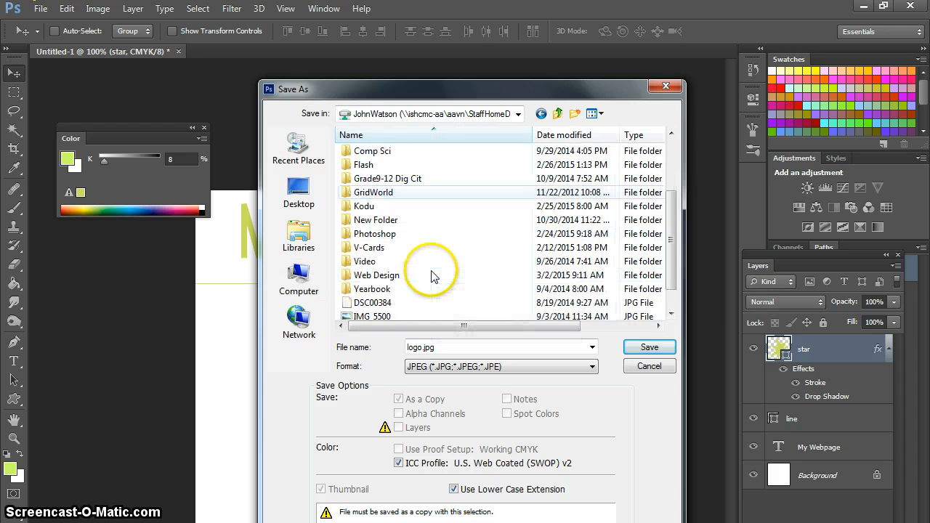
double_click(375, 280)
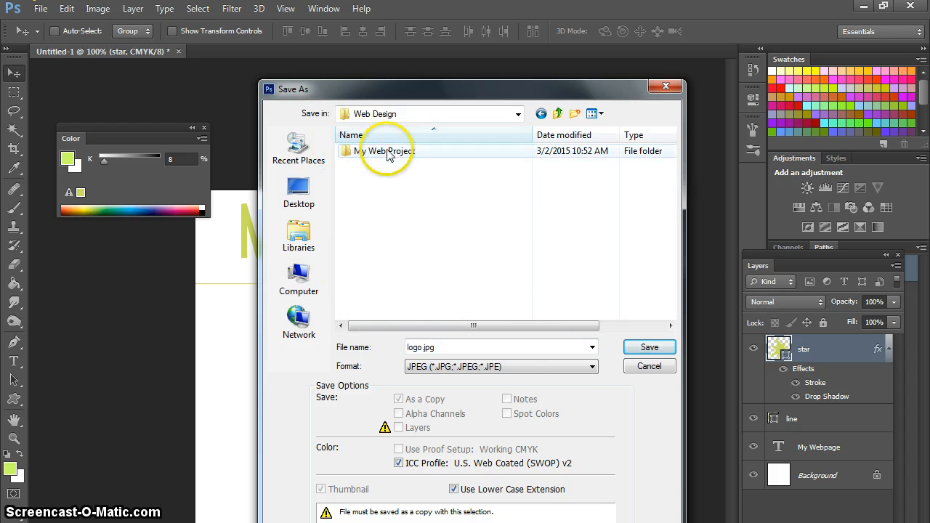
double_click(355, 151)
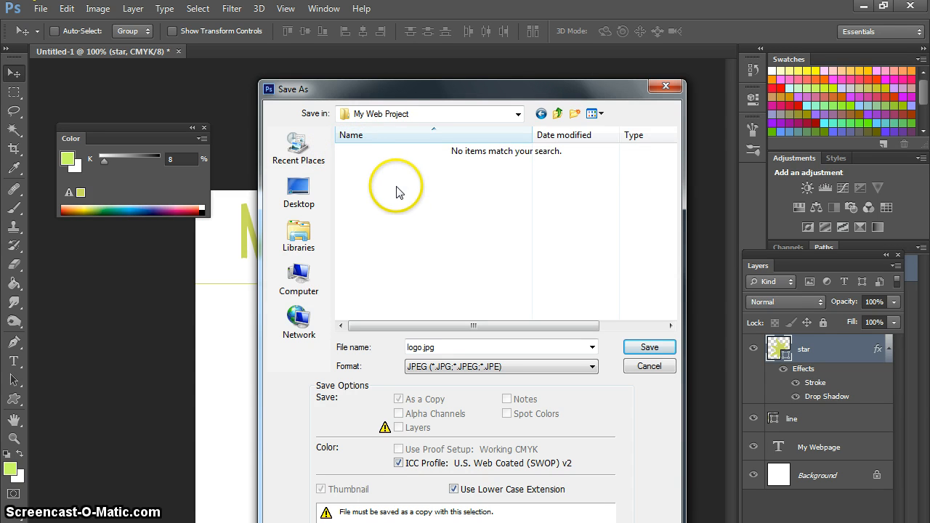
Create an "images" folder in "My Web Project" and save the logo JPEG in it at quality 12 (Maximum), Baseline ("Standard")
click(576, 116)
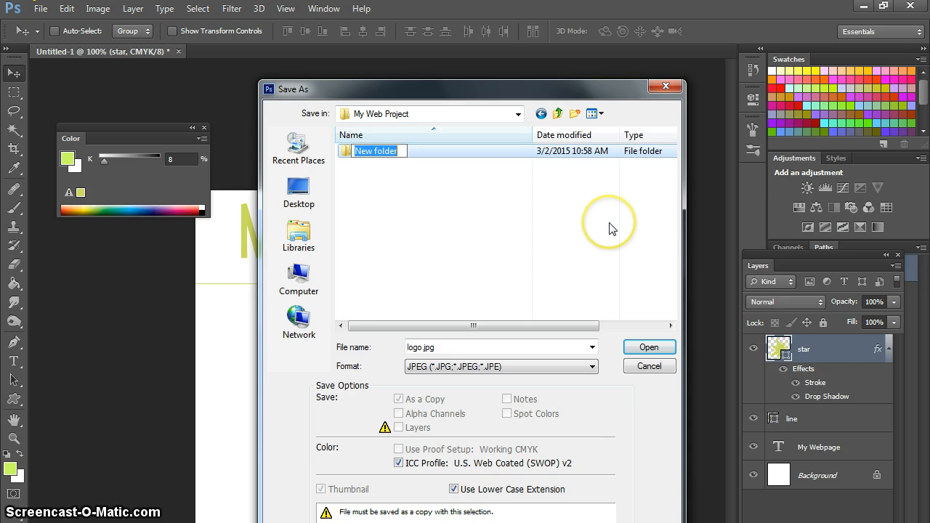
text(images)
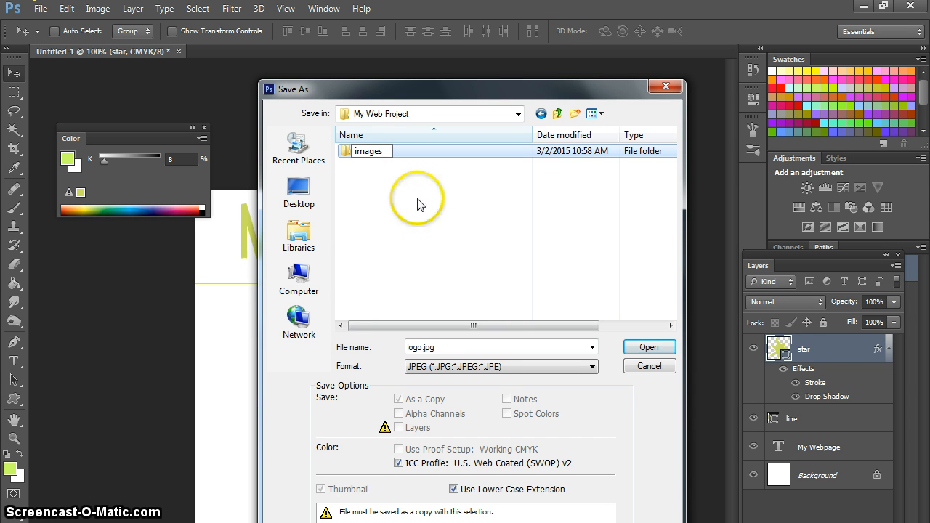
key(Return)
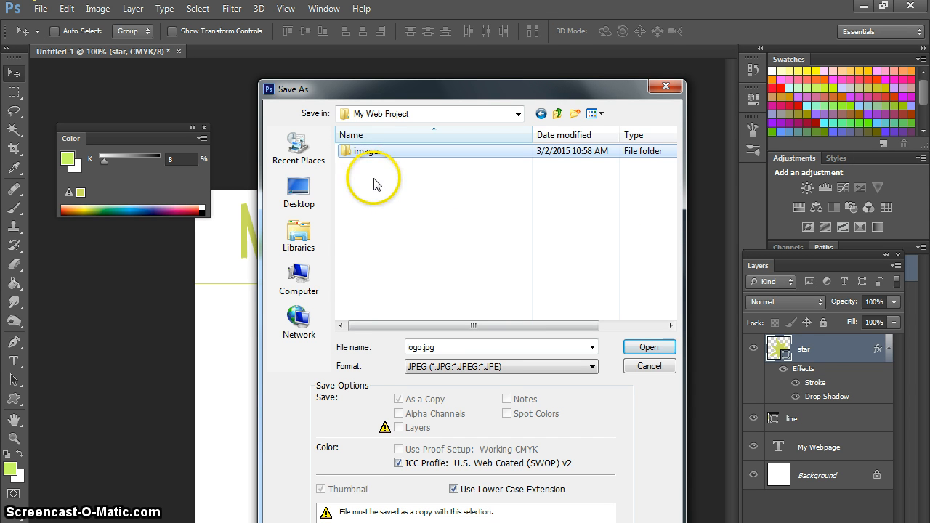
double_click(349, 153)
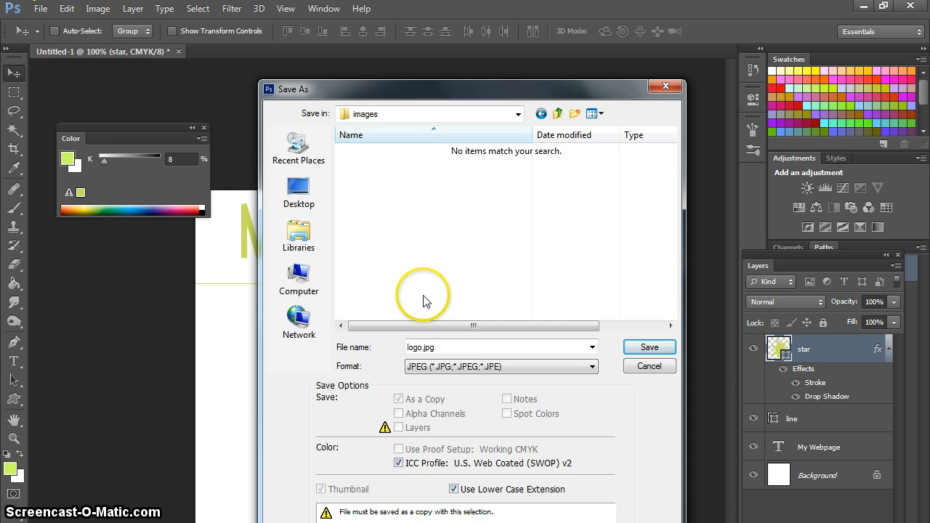
click(656, 349)
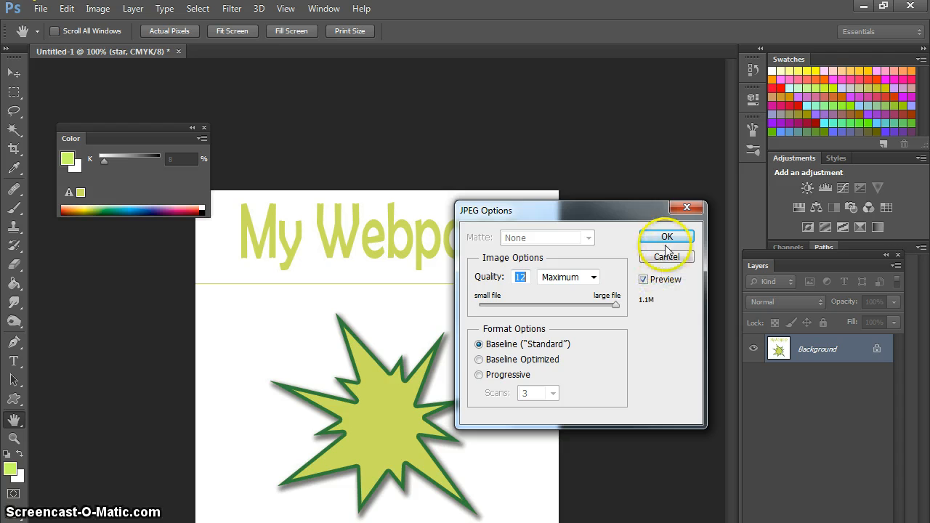
click(668, 238)
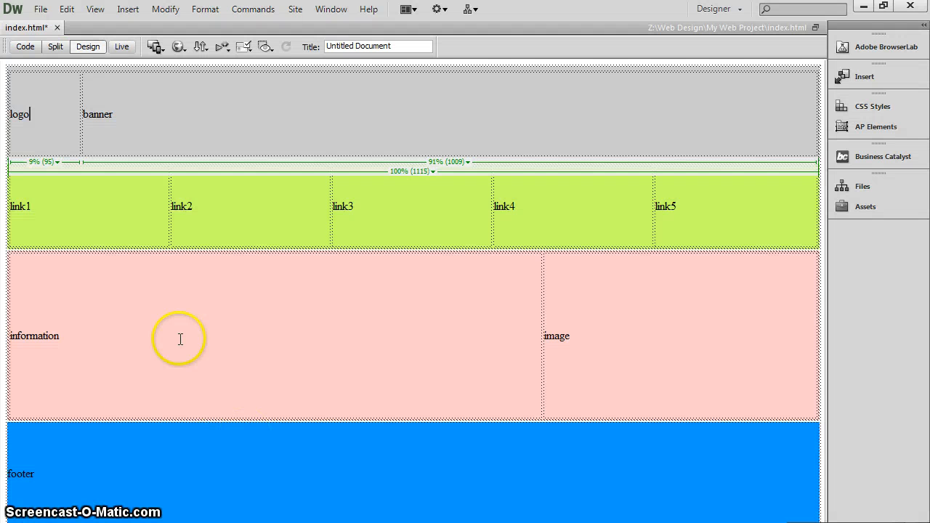
In Dreamweaver, replace the "logo" placeholder text in the header cell with the image images/logo.jpg
click(40, 116)
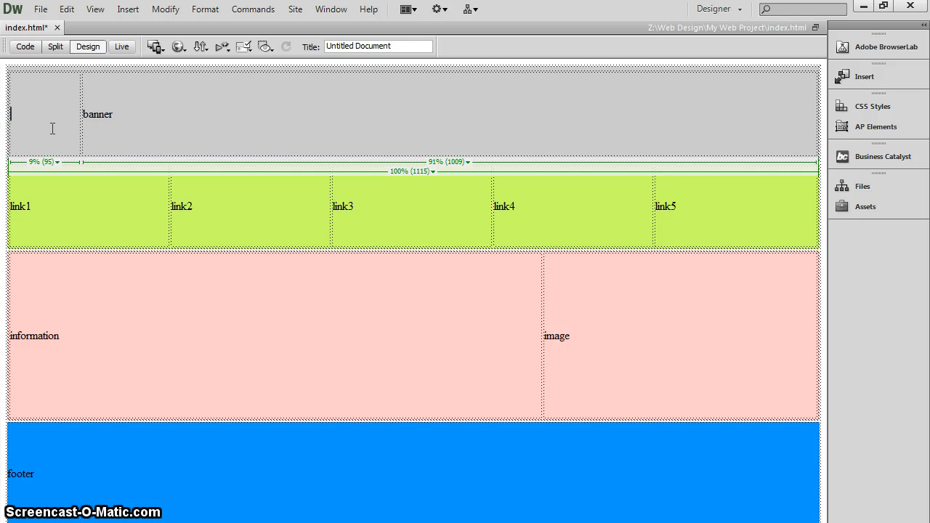
click(128, 8)
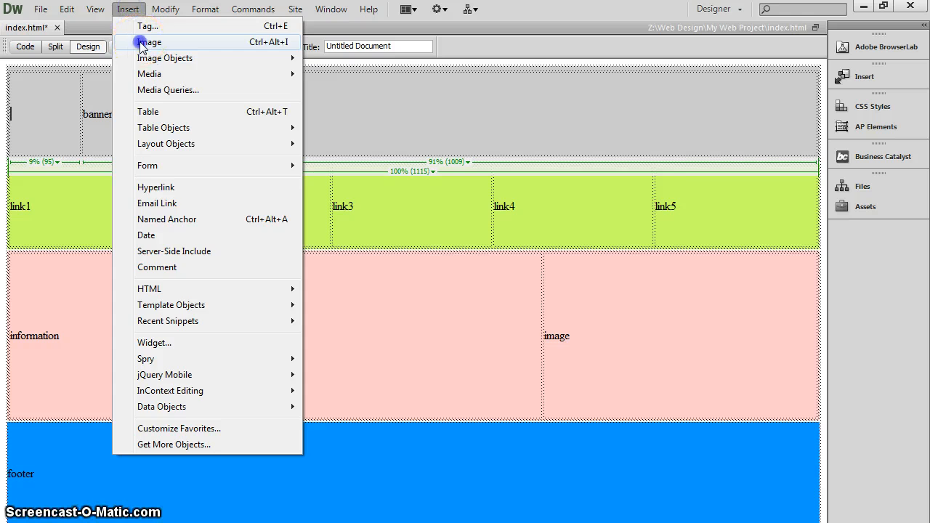
click(137, 39)
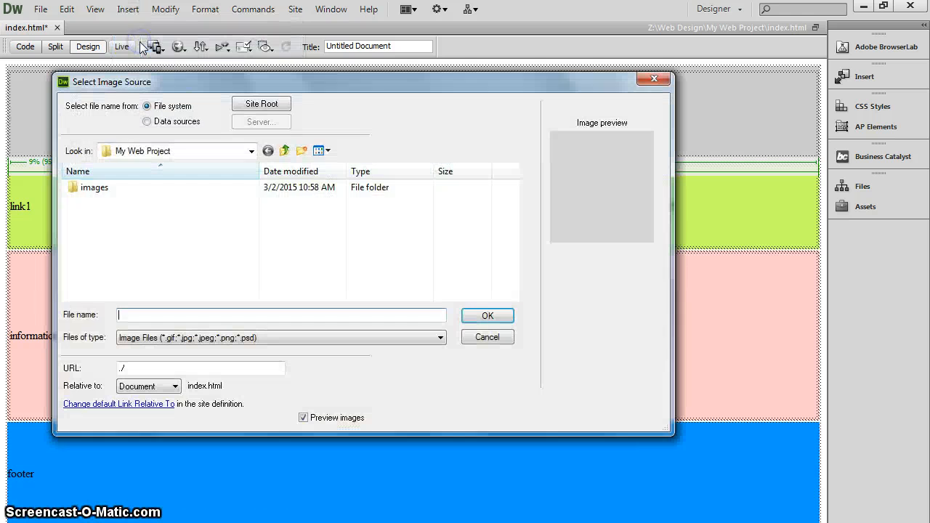
double_click(96, 187)
click(97, 188)
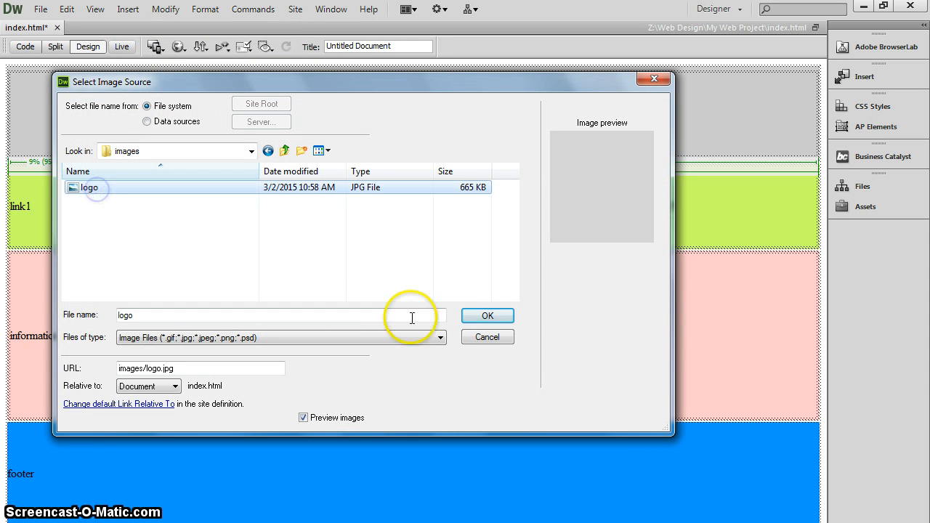
click(488, 317)
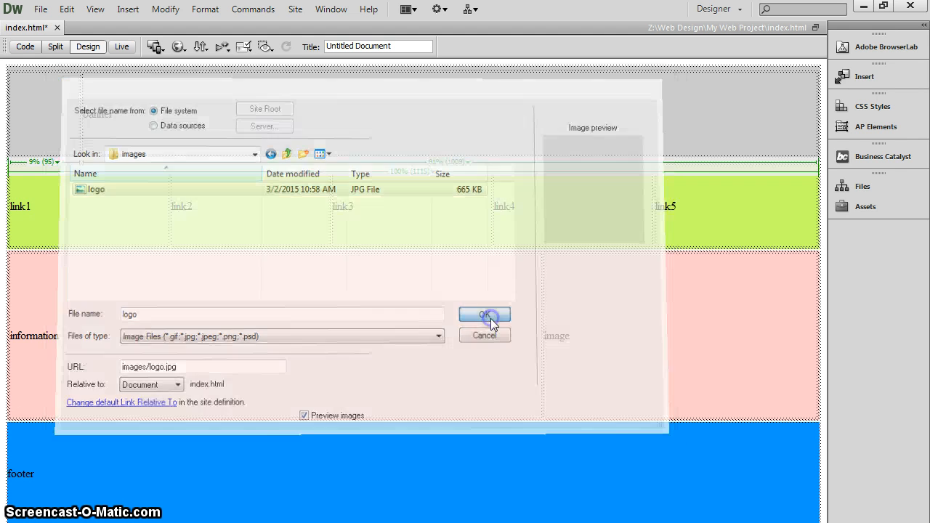
click(595, 316)
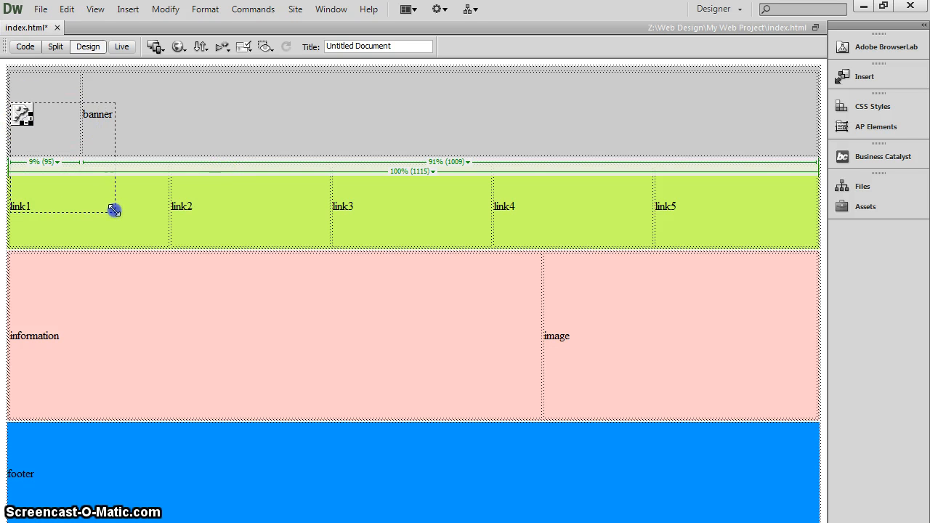
Enlarge the logo image proportionally in its header cell and preview the page in Live view
drag(114, 210, 115, 211)
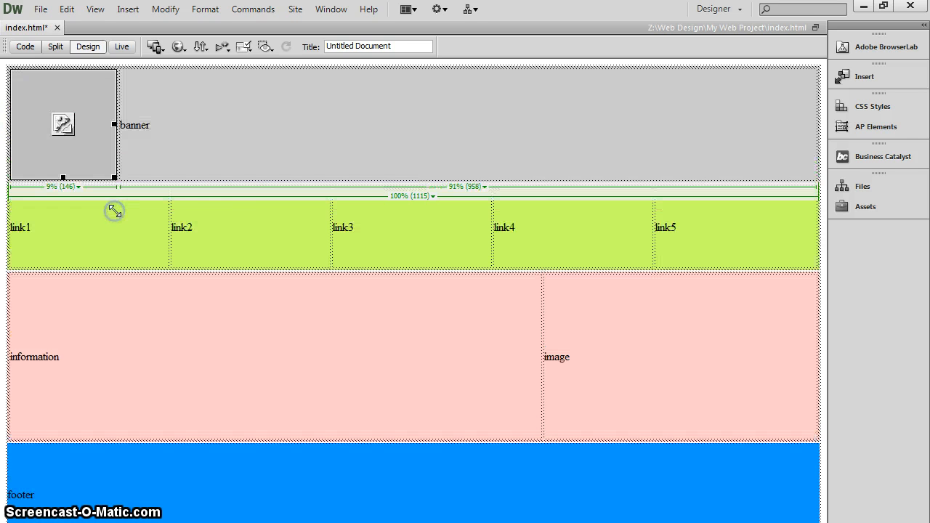
click(122, 48)
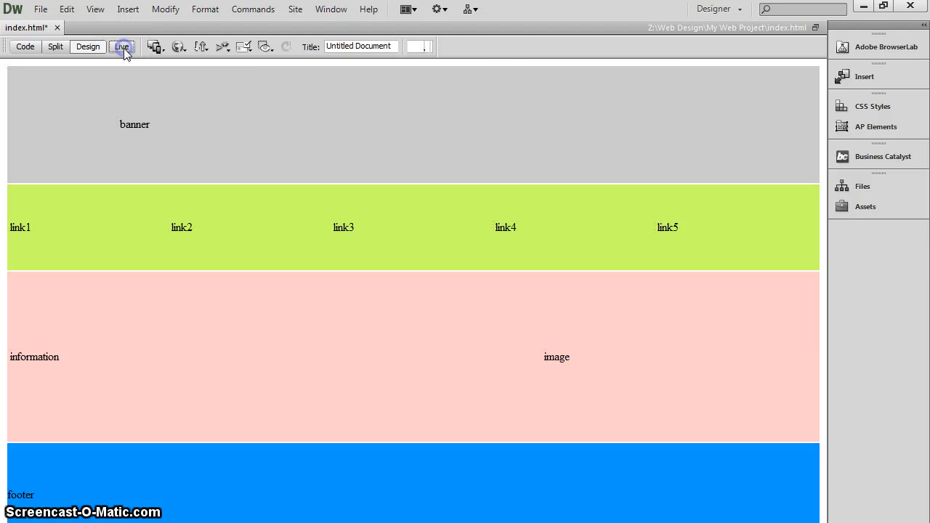